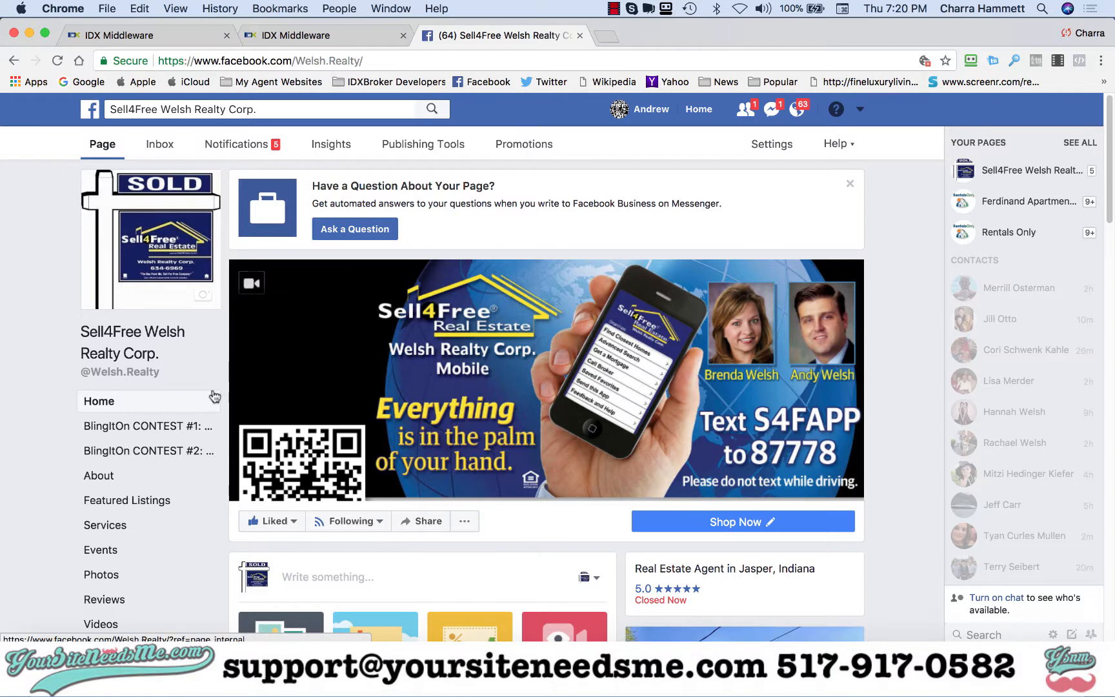
# - Open the business page's Featured Listings tab and browse through the listed properties
pyautogui.scroll(-5, 42, 406)
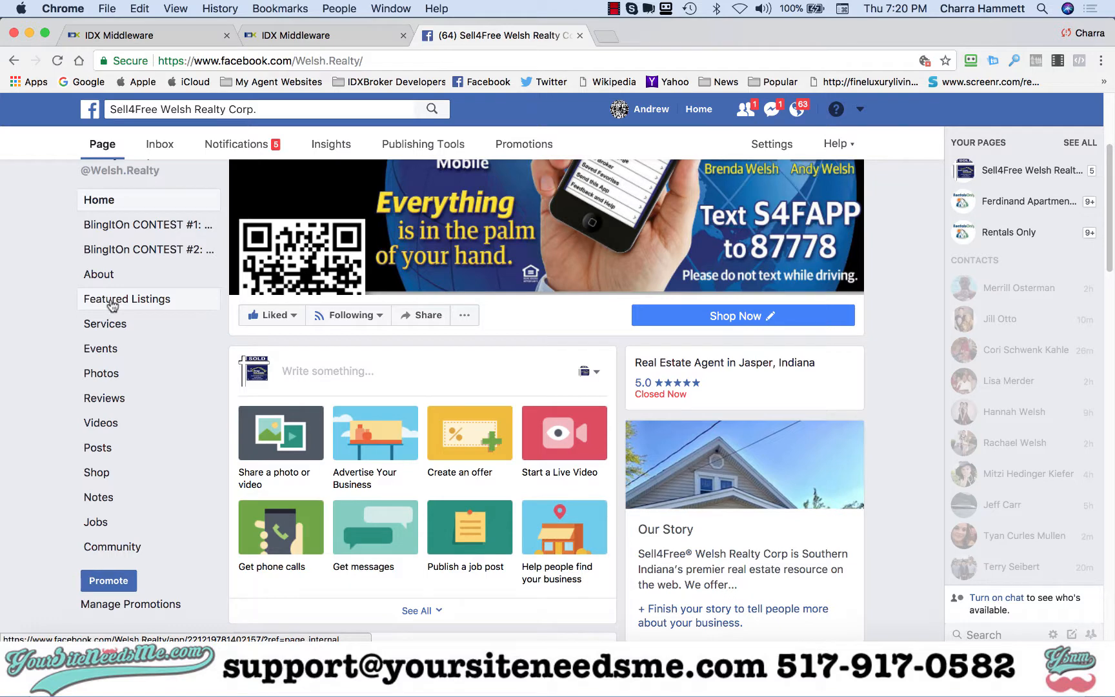
pyautogui.click(112, 305)
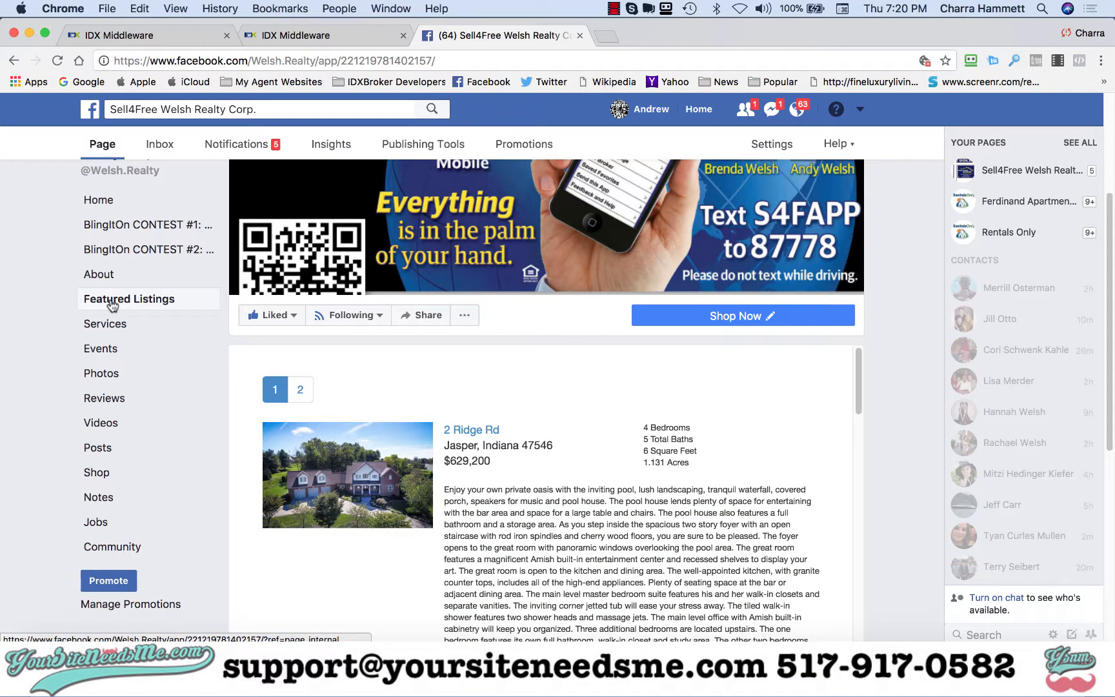
pyautogui.scroll(-3, 906, 519)
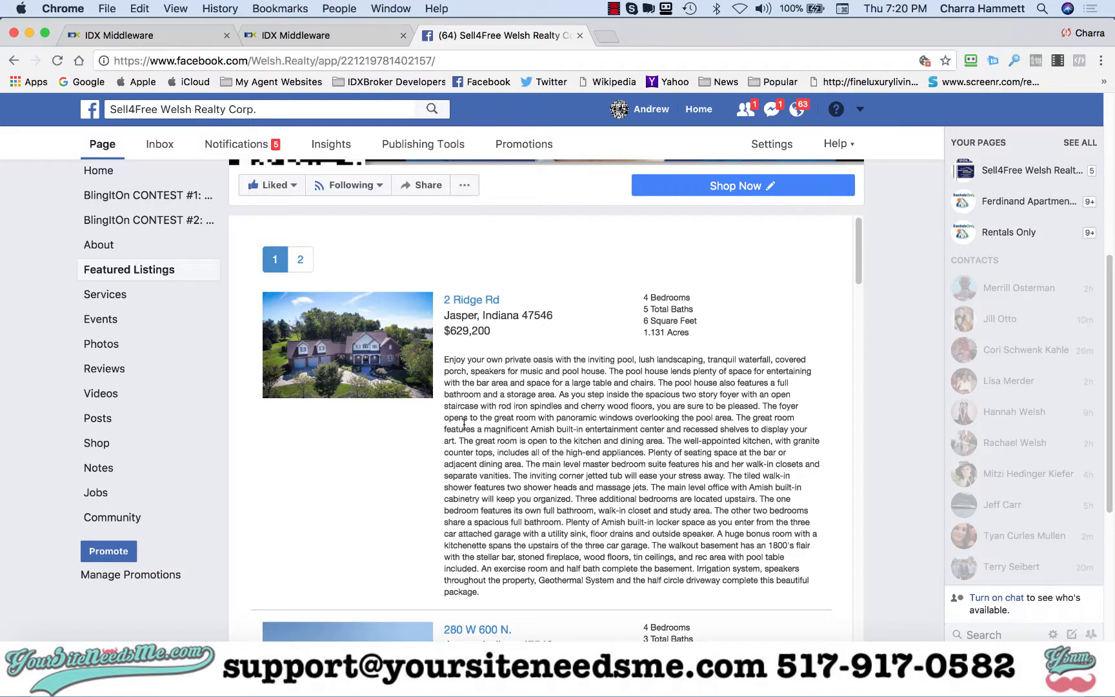
pyautogui.scroll(-3, 464, 424)
pyautogui.scroll(8, 871, 584)
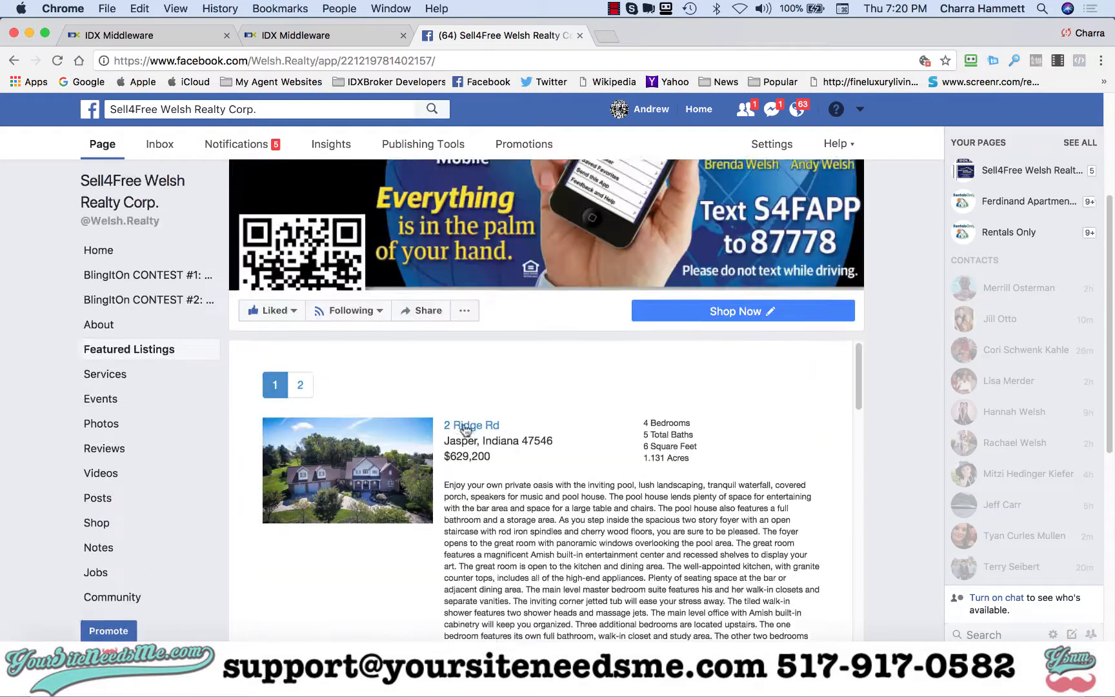
pyautogui.scroll(-5, 871, 584)
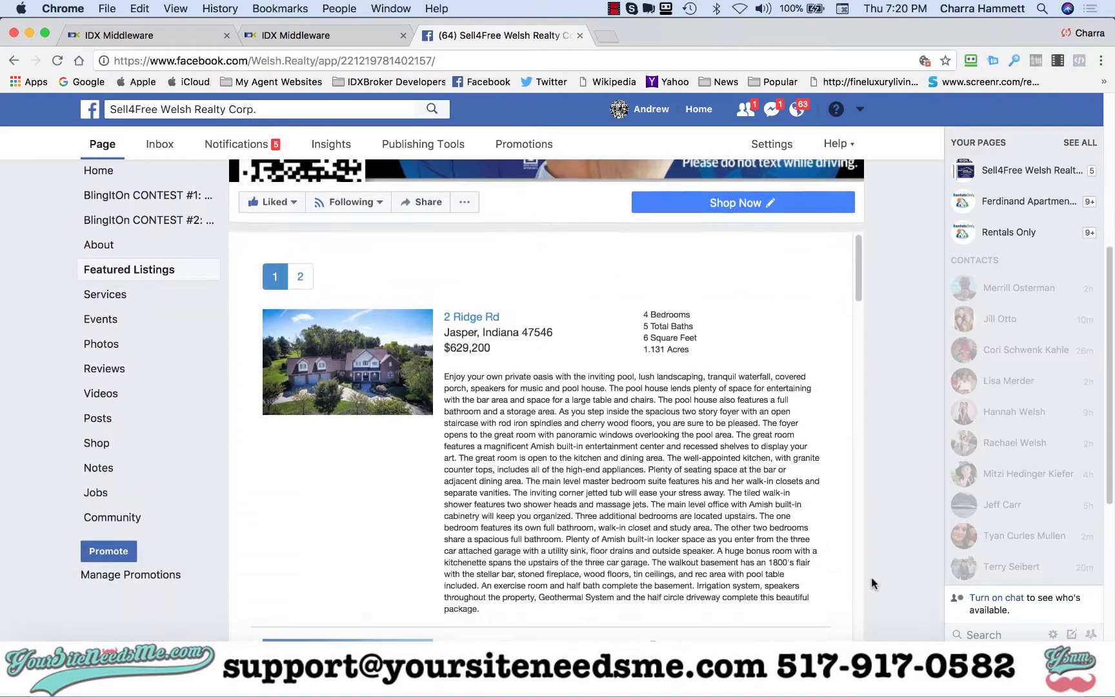
pyautogui.scroll(-15, 627, 328)
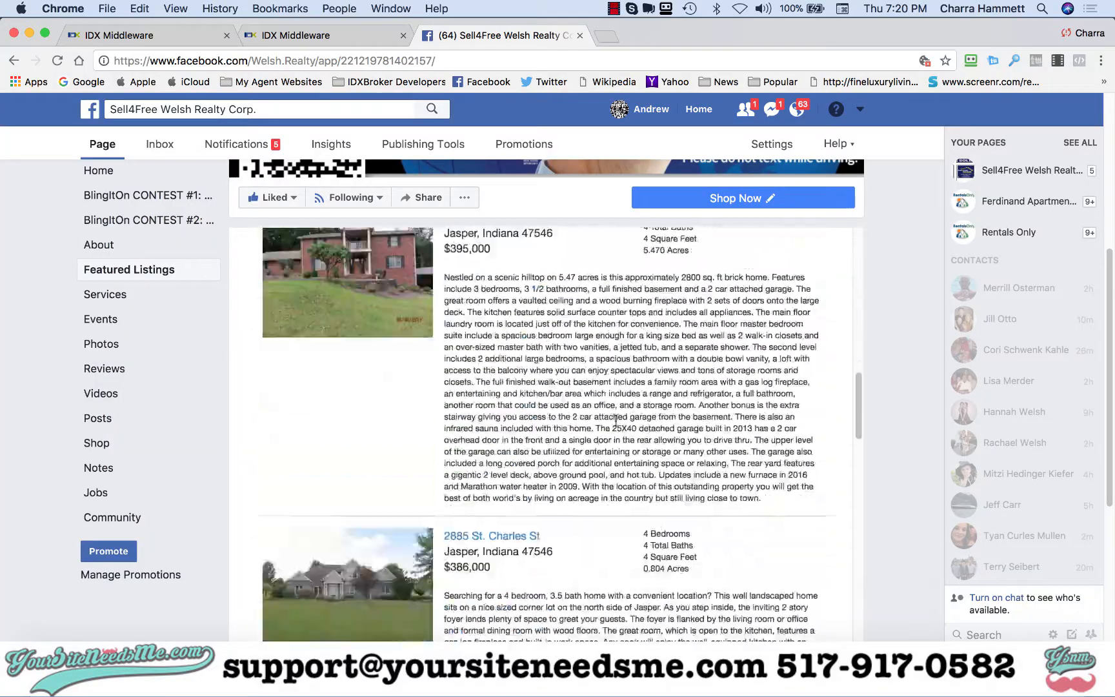
pyautogui.scroll(-15, 617, 420)
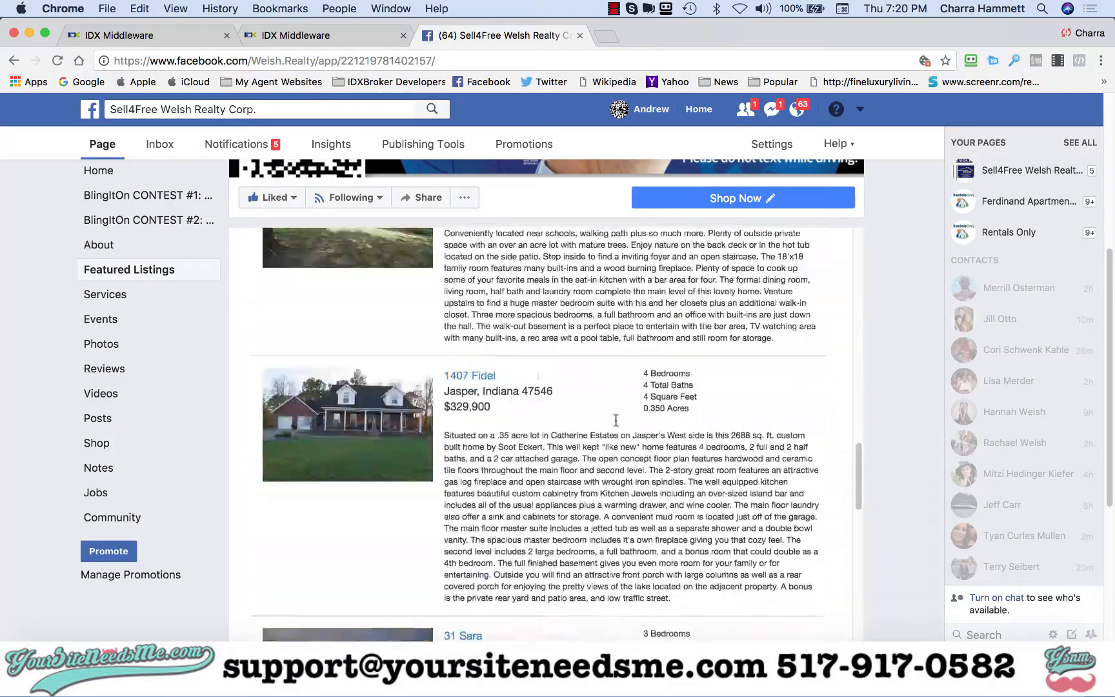
pyautogui.scroll(20, 615, 420)
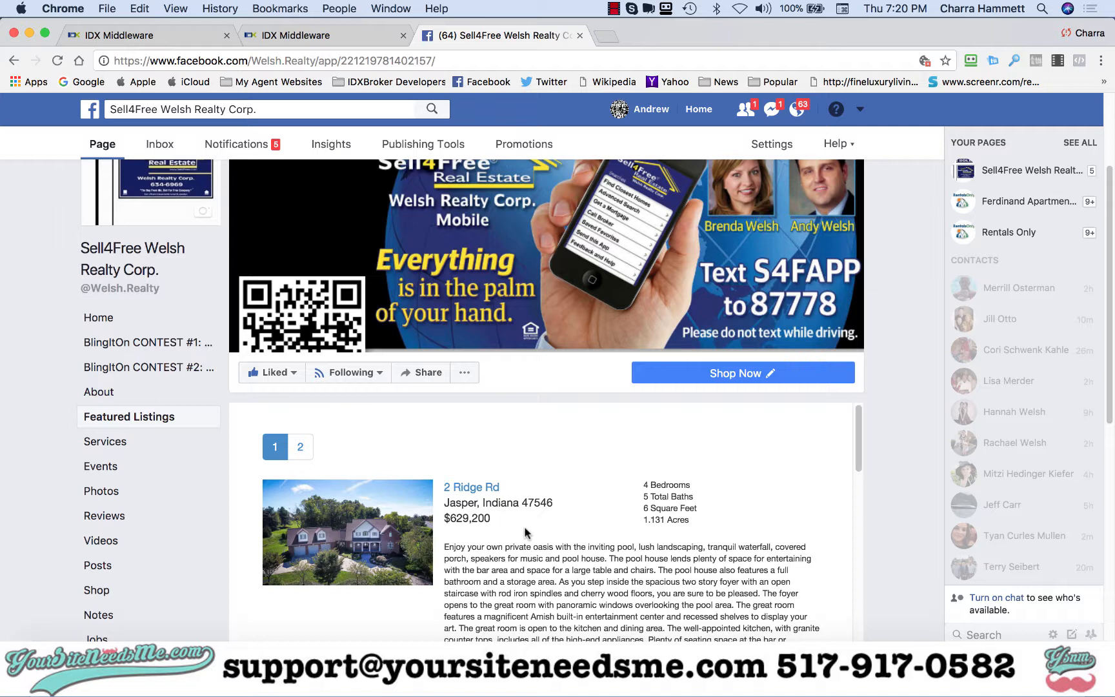
# - In IDX Middleware, open the preferences of the Facebook page among the Designs pages
pyautogui.click(174, 35)
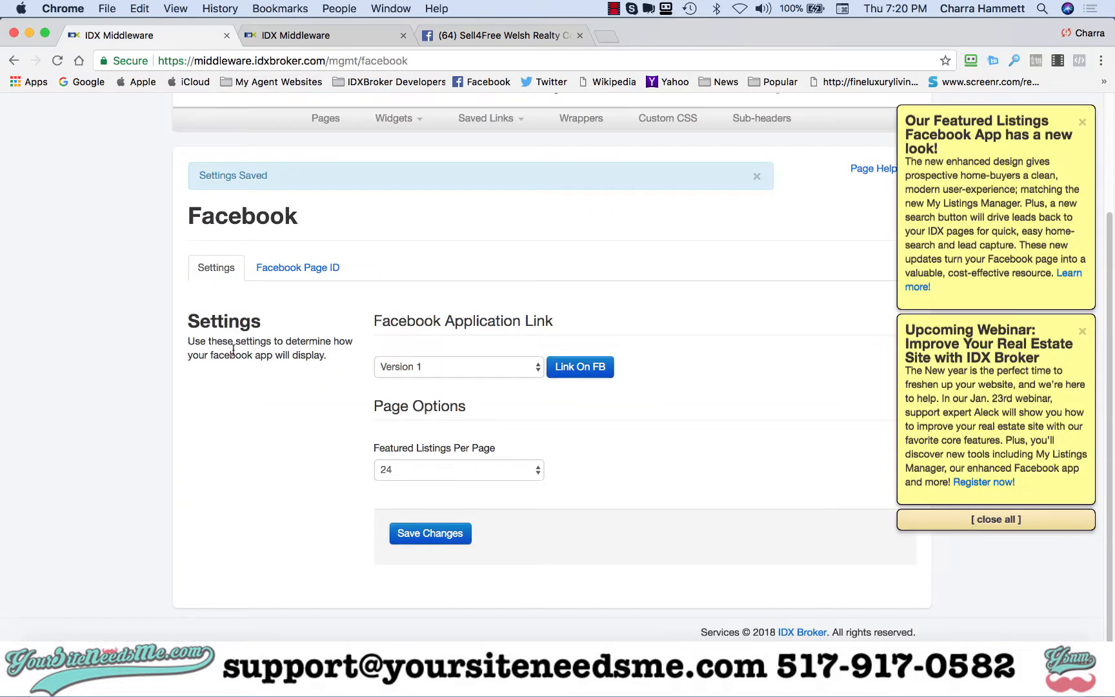
pyautogui.scroll(5, 637, 282)
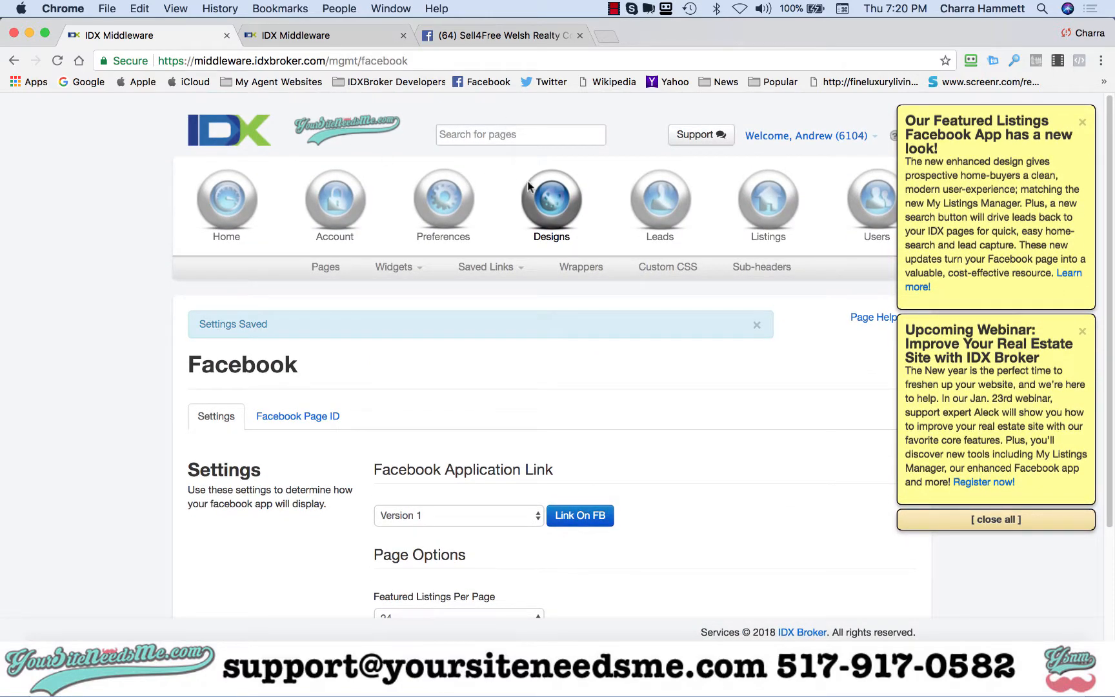
pyautogui.click(543, 210)
pyautogui.click(326, 269)
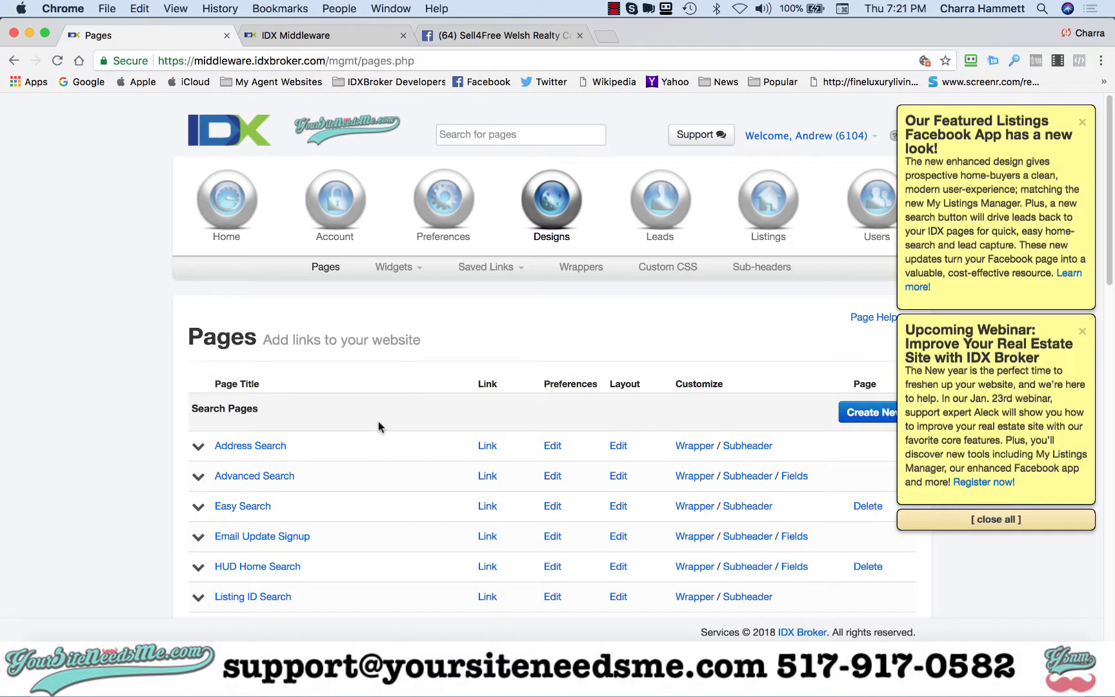
pyautogui.scroll(-7, 381, 428)
pyautogui.scroll(-10, 378, 423)
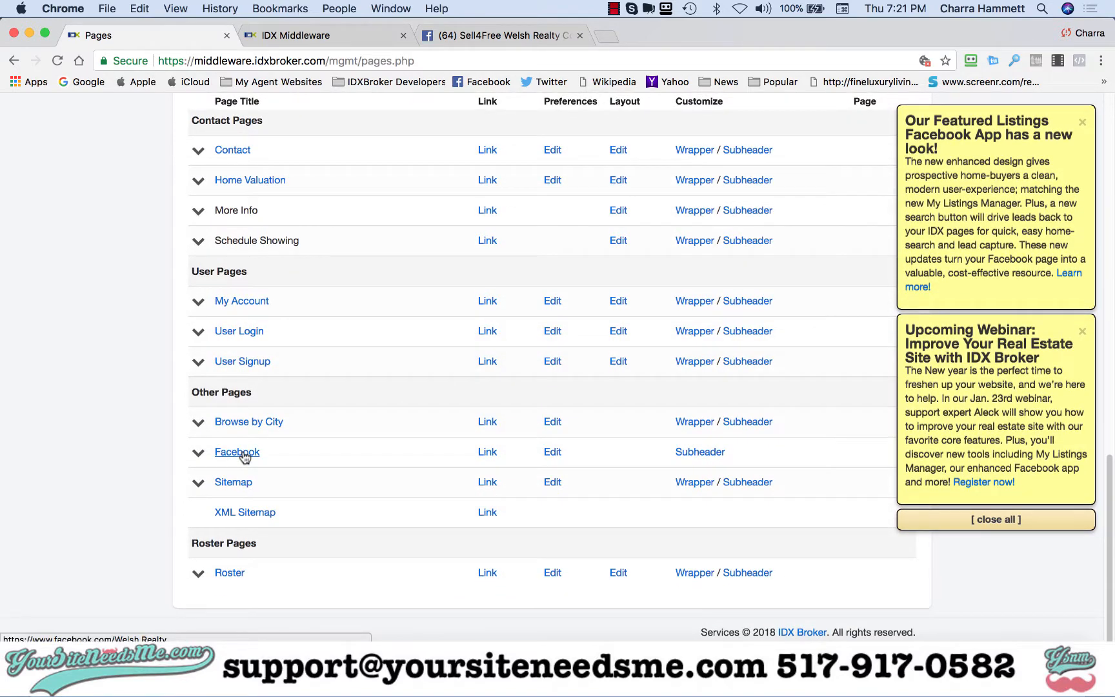
pyautogui.click(552, 451)
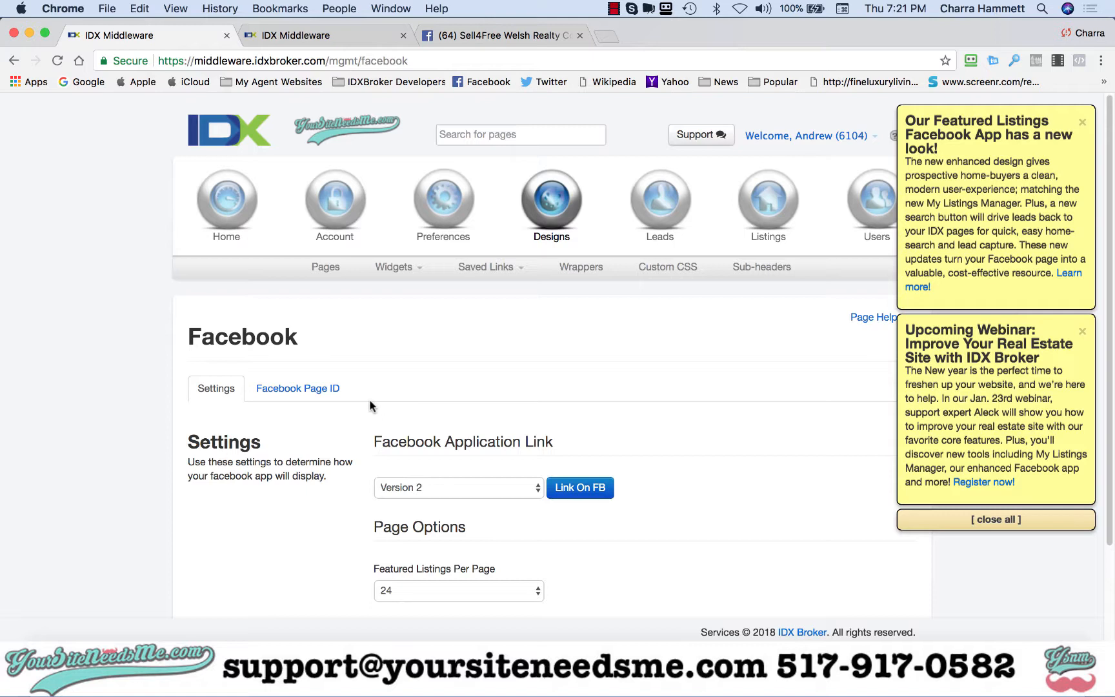
pyautogui.click(295, 391)
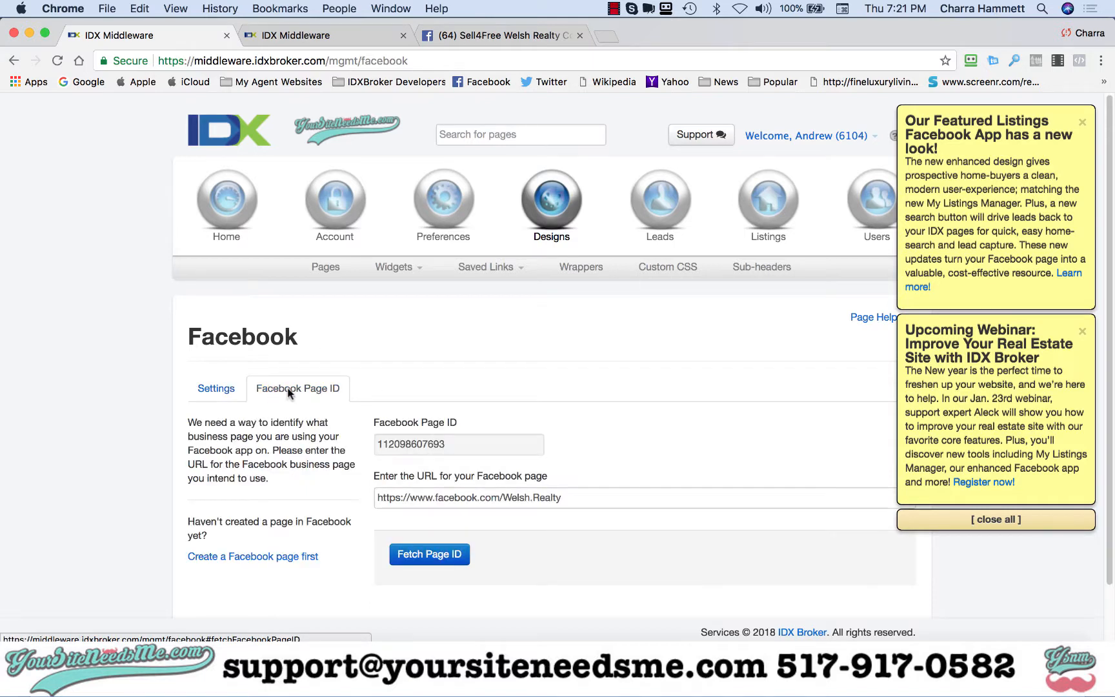
pyautogui.click(517, 37)
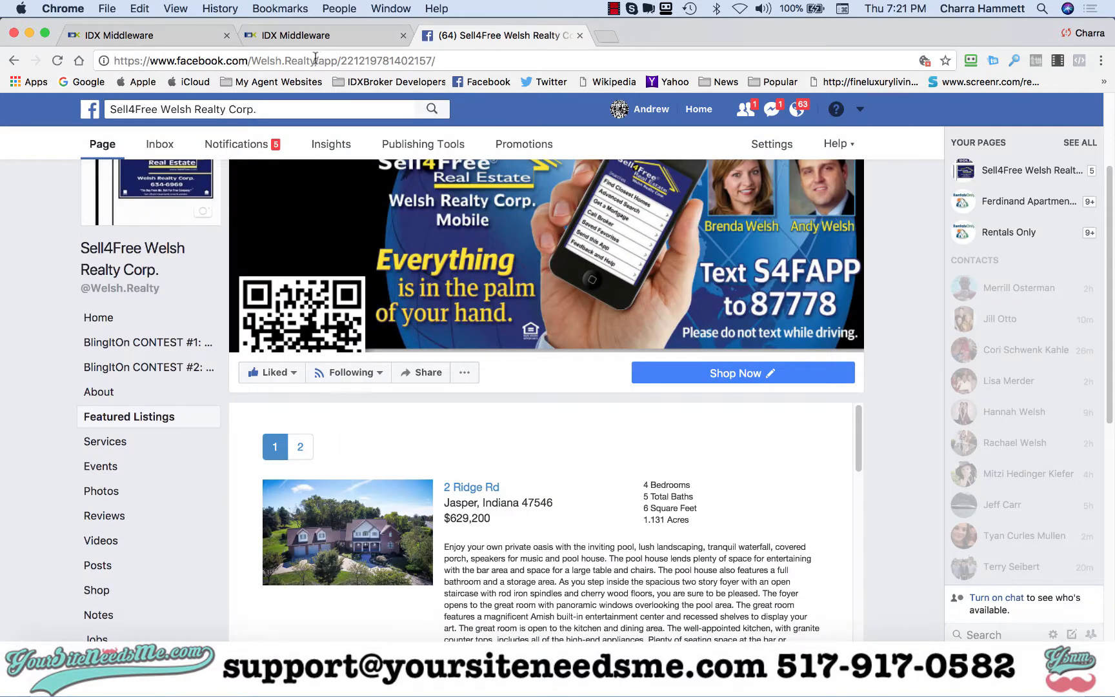
pyautogui.moveTo(315, 61); pyautogui.dragTo(498, 82)
pyautogui.press('BackSpace')
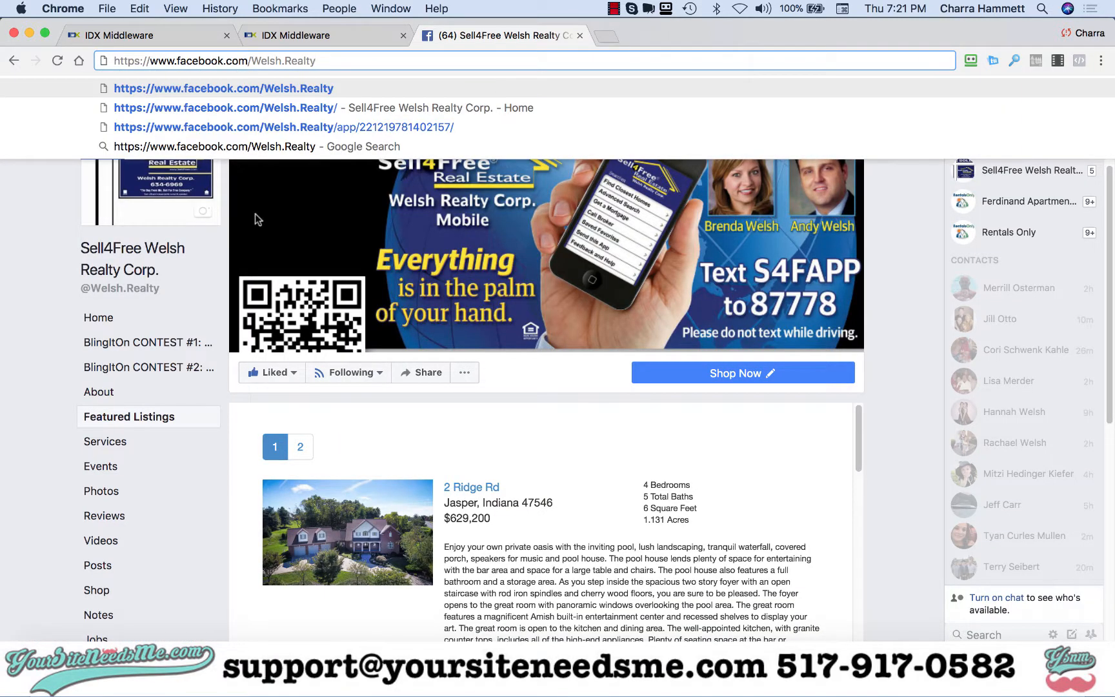
pyautogui.click(99, 317)
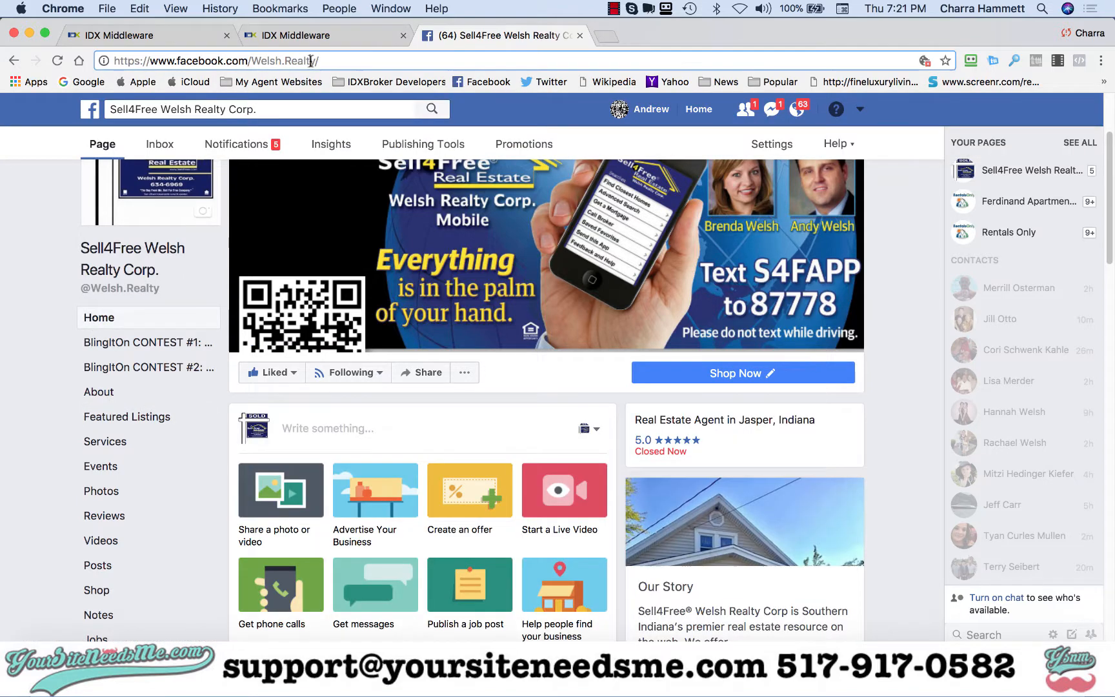
pyautogui.click(310, 61)
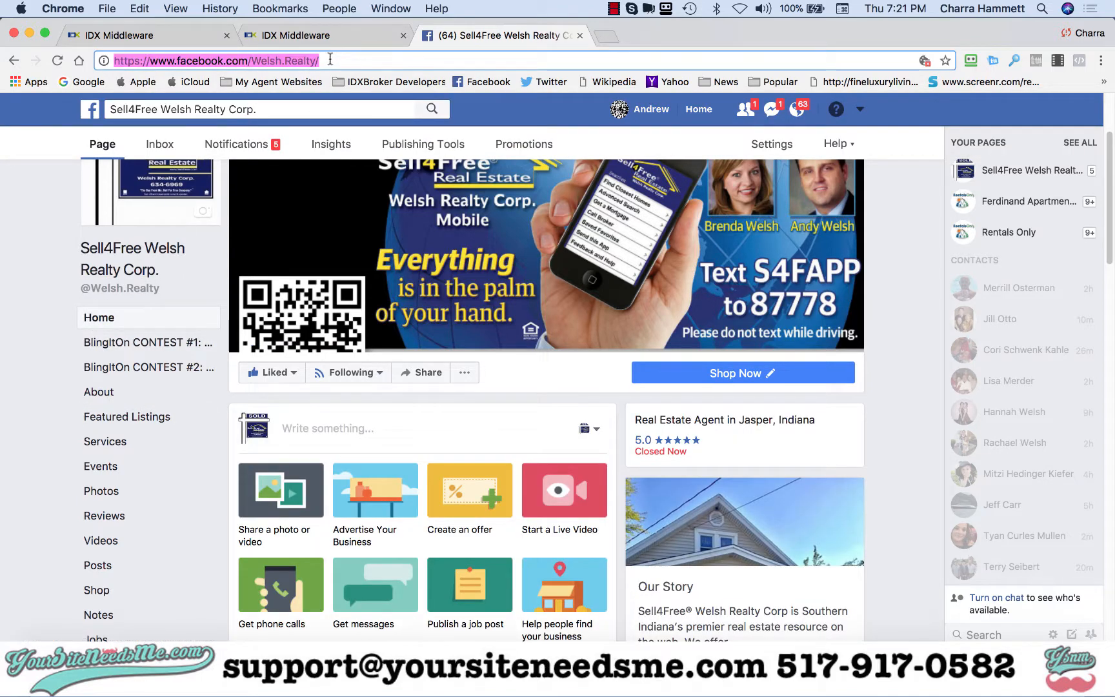
pyautogui.moveTo(328, 62); pyautogui.dragTo(86, 60)
pyautogui.press('super+c')
# - Paste the copied URL into the Facebook page URL field and fetch the page ID
pyautogui.click(118, 36)
pyautogui.doubleClick(449, 498)
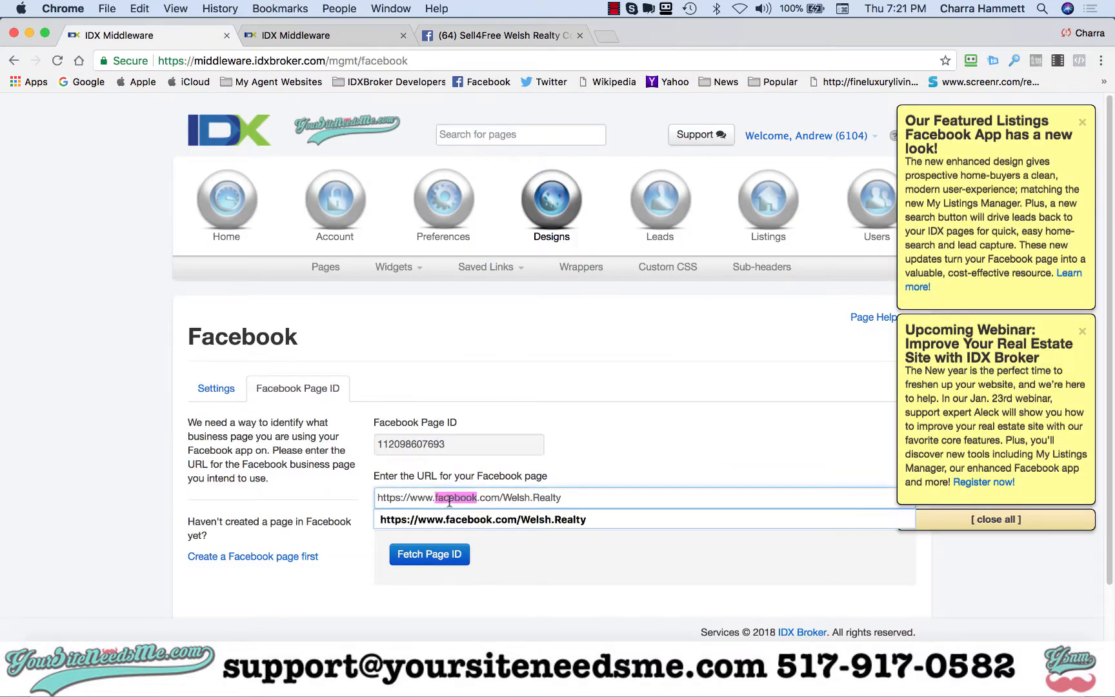
pyautogui.press('super+a')
pyautogui.press('super+v')
pyautogui.click(432, 555)
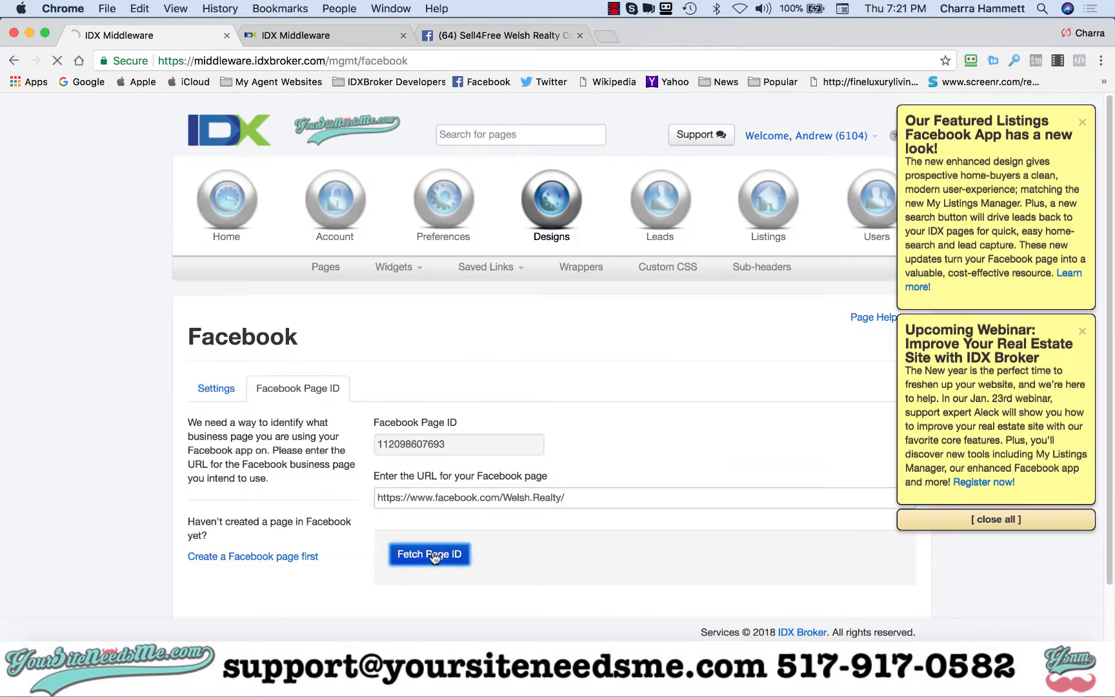
# - Set the Facebook Application Link to Version 2 and save the settings
pyautogui.click(308, 417)
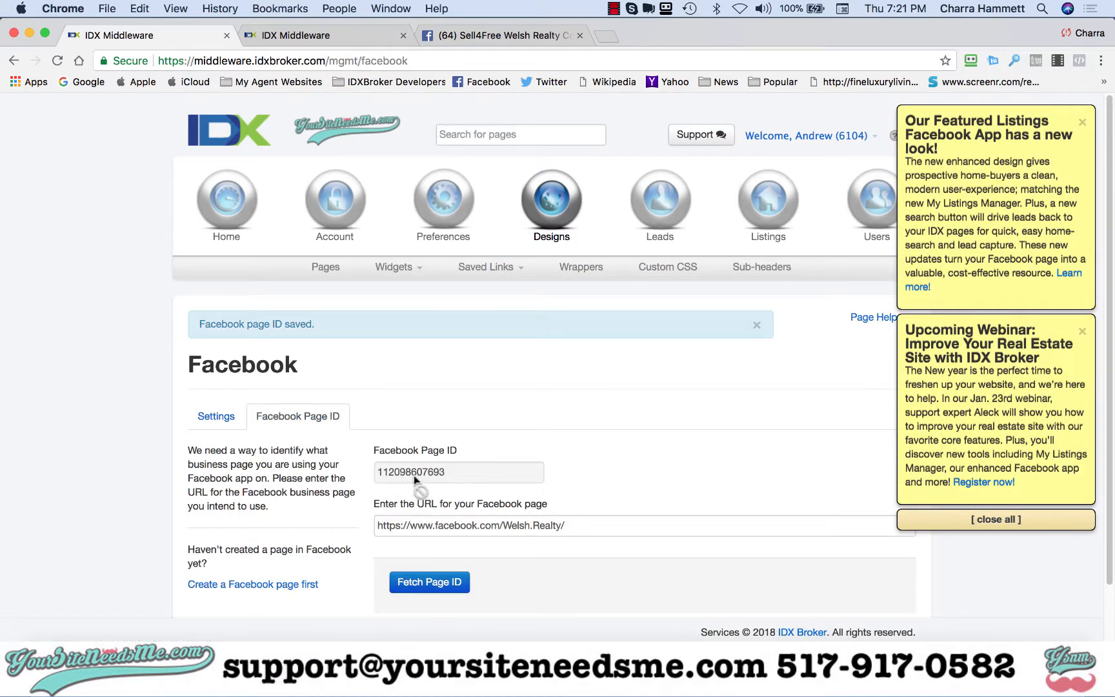
pyautogui.scroll(-2, 414, 475)
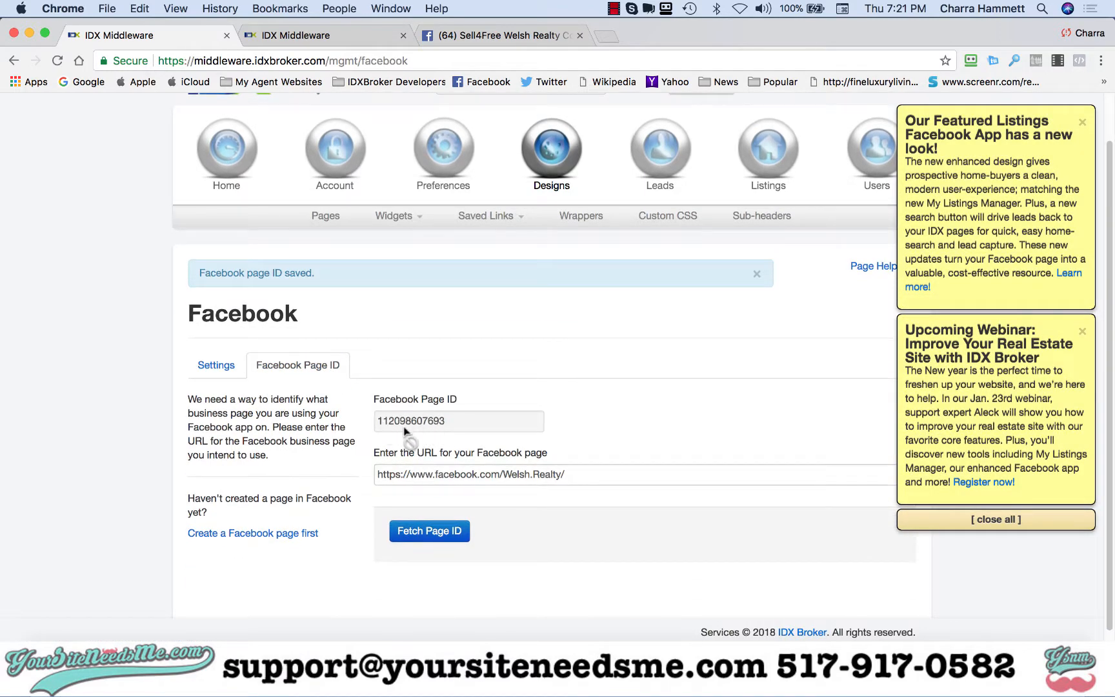
pyautogui.click(215, 365)
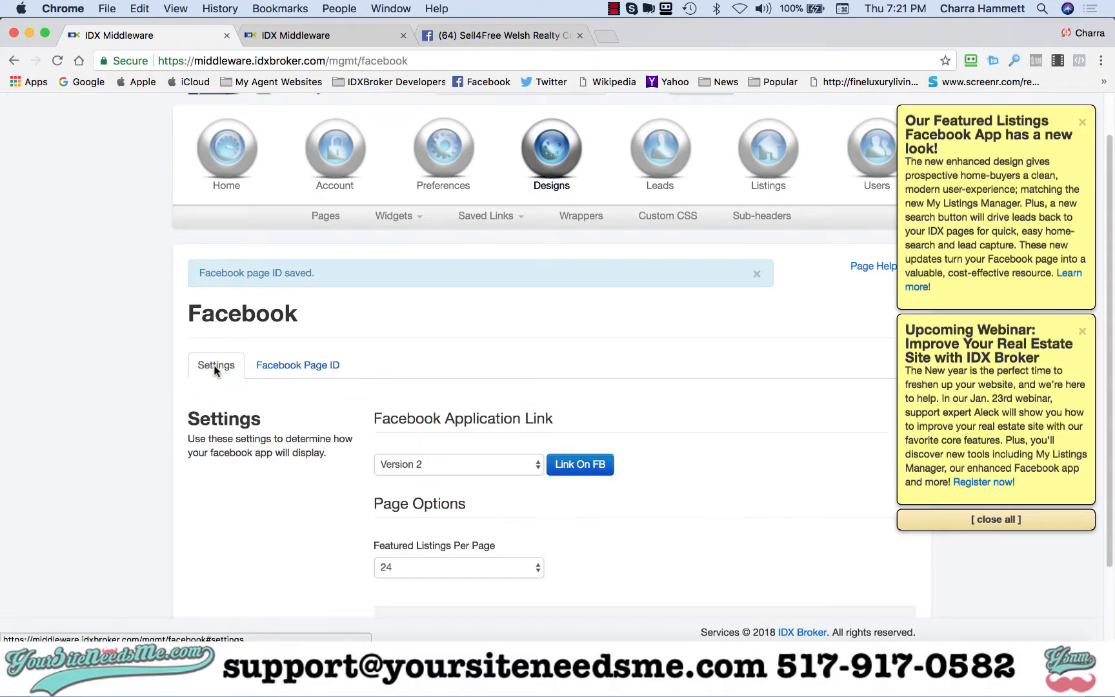
pyautogui.scroll(-4, 473, 361)
pyautogui.click(456, 366)
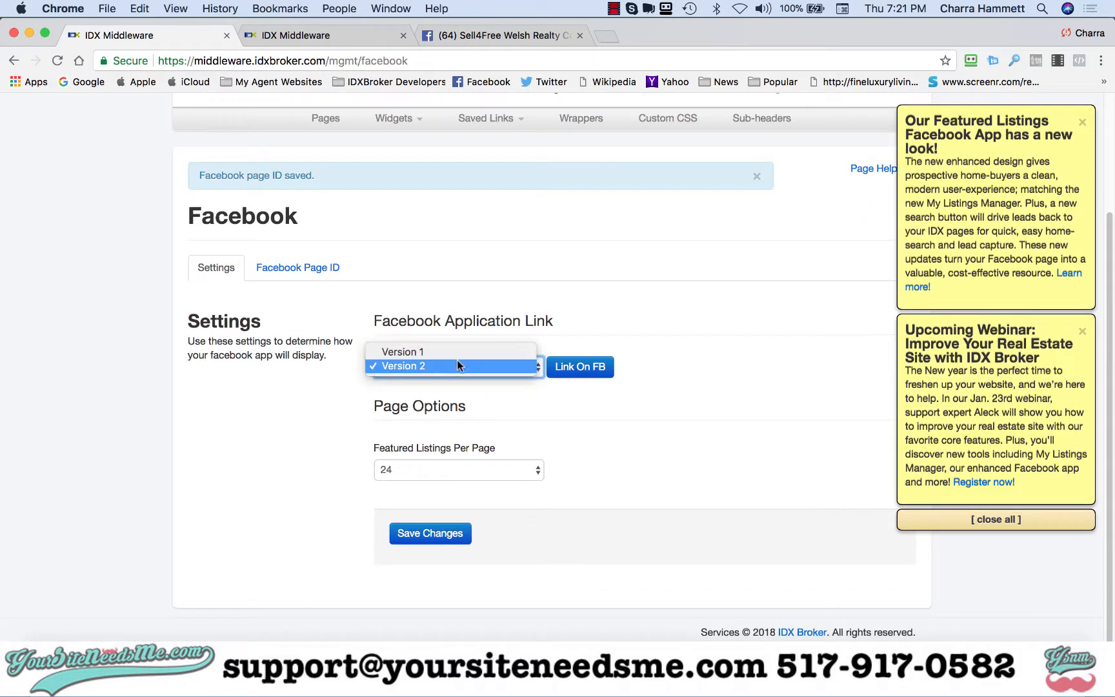
pyautogui.click(405, 366)
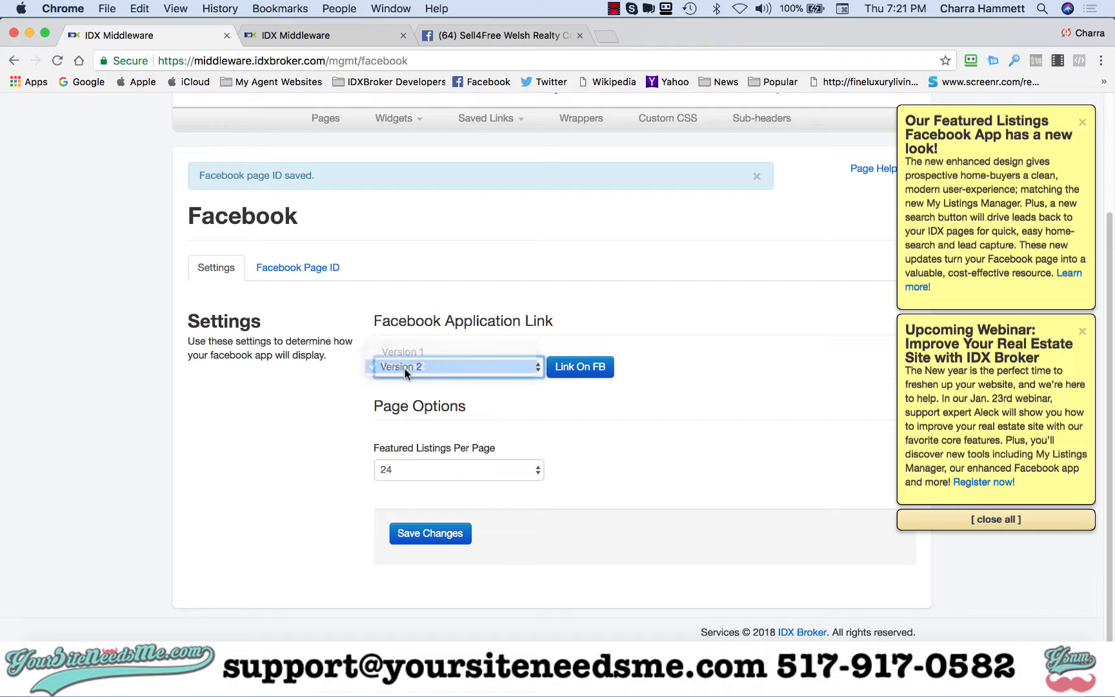
pyautogui.click(444, 533)
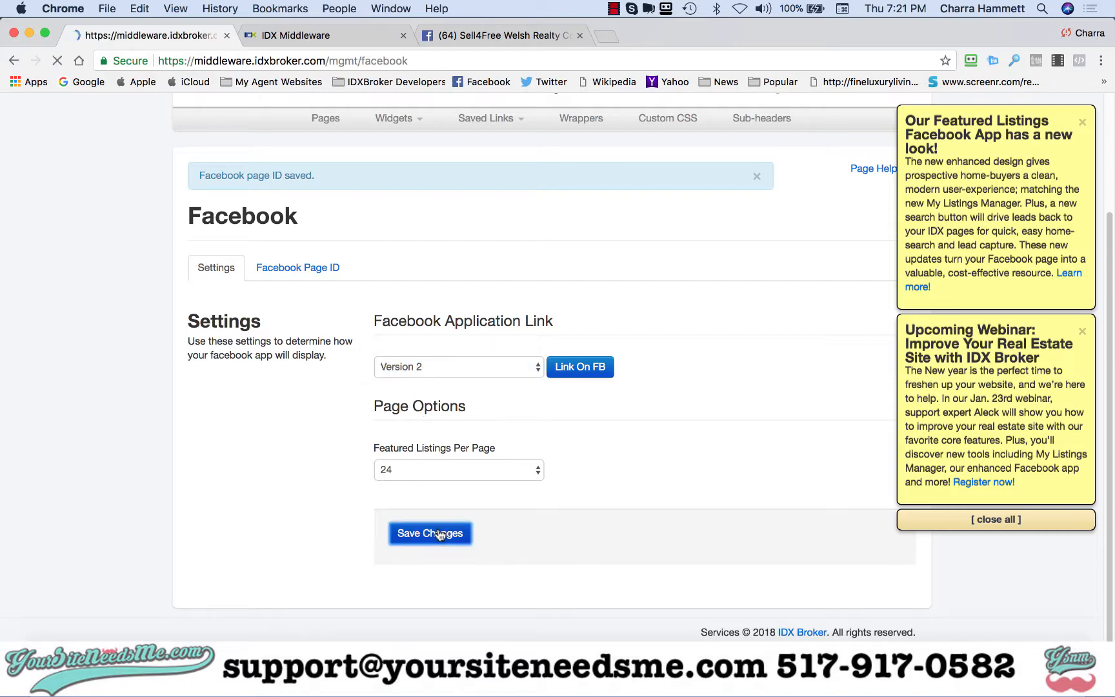
pyautogui.scroll(-5, 434, 516)
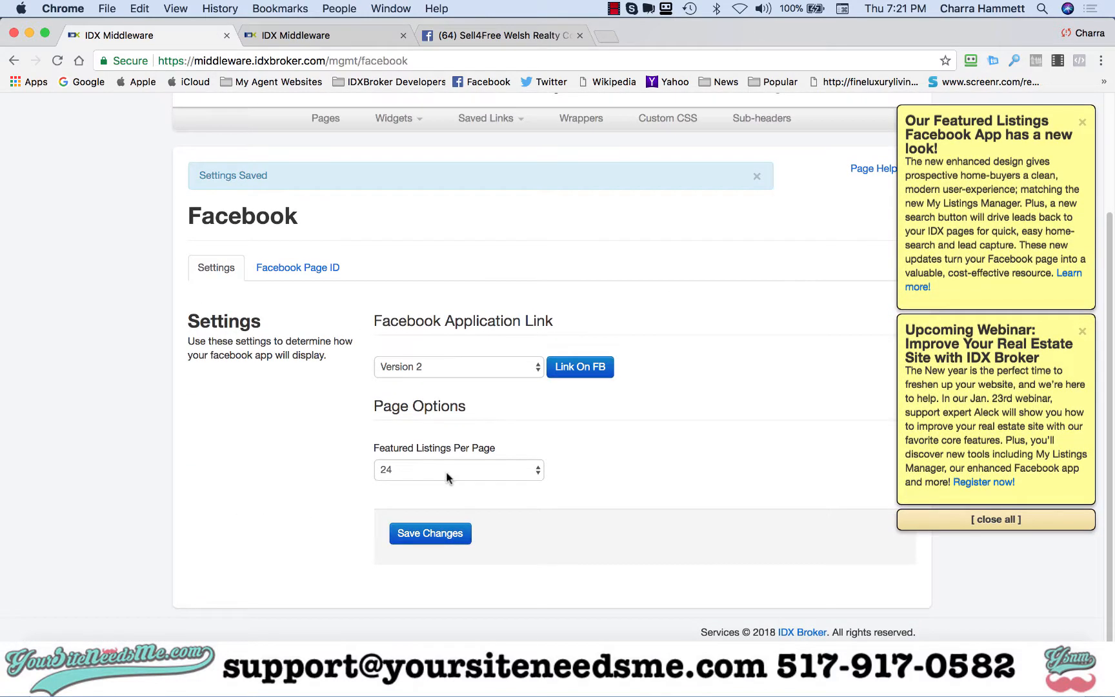
pyautogui.click(426, 470)
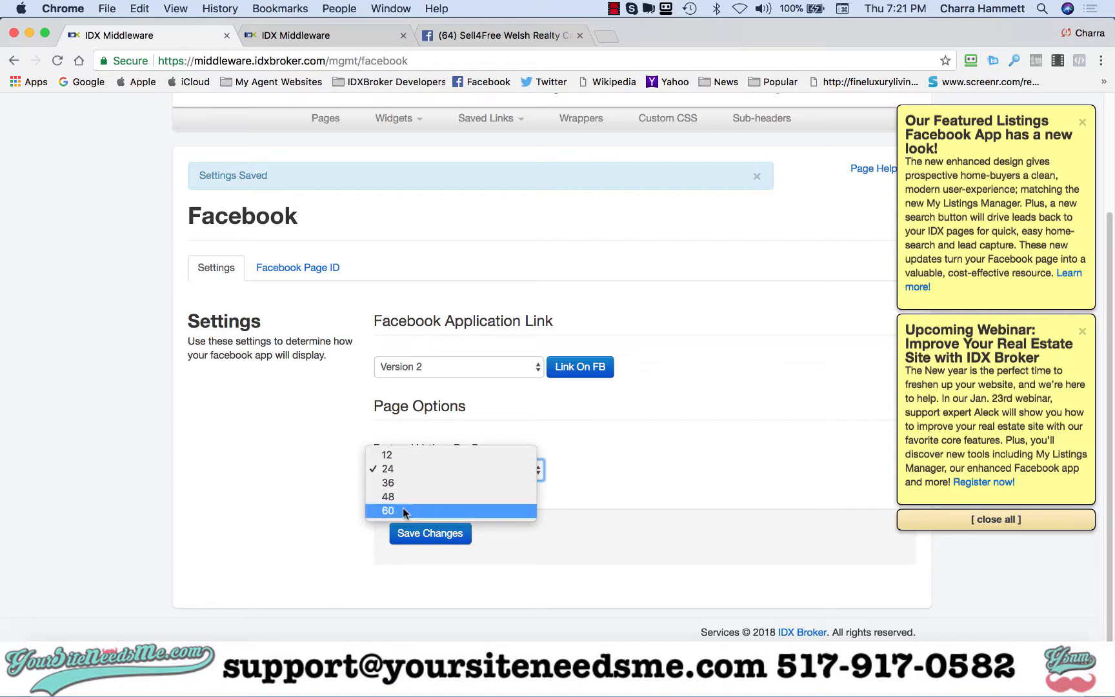
pyautogui.click(338, 483)
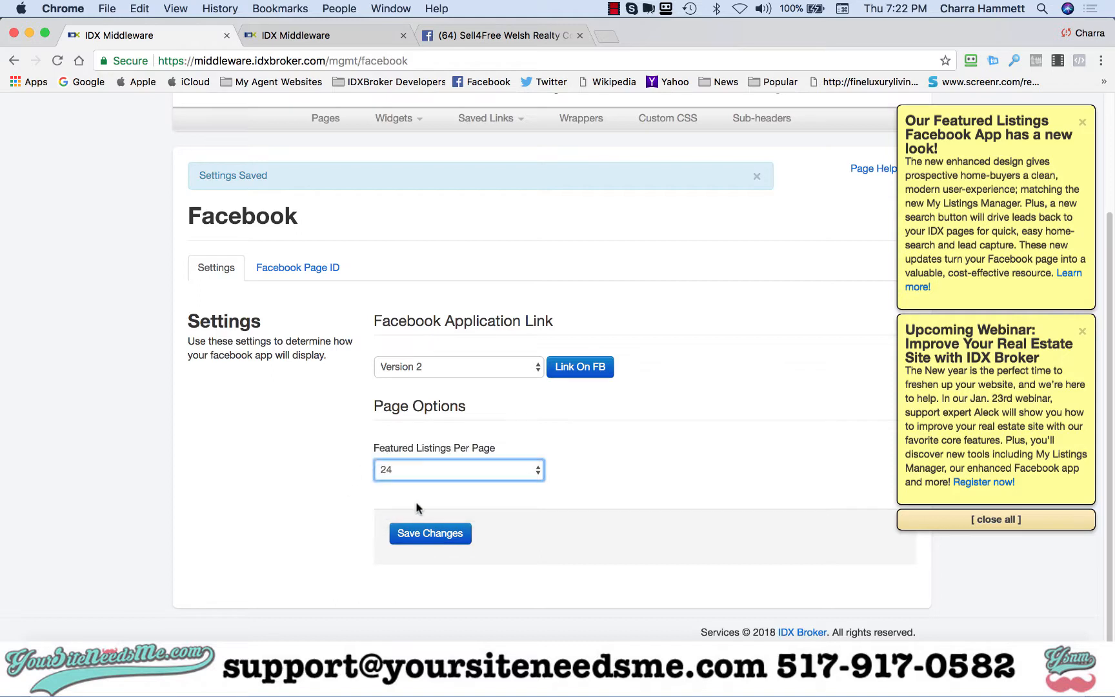
# - Link the app on Facebook, adding the Featured Listings page tab to Sell4Free Welsh Realty Corp., and return to the business page
pyautogui.click(580, 369)
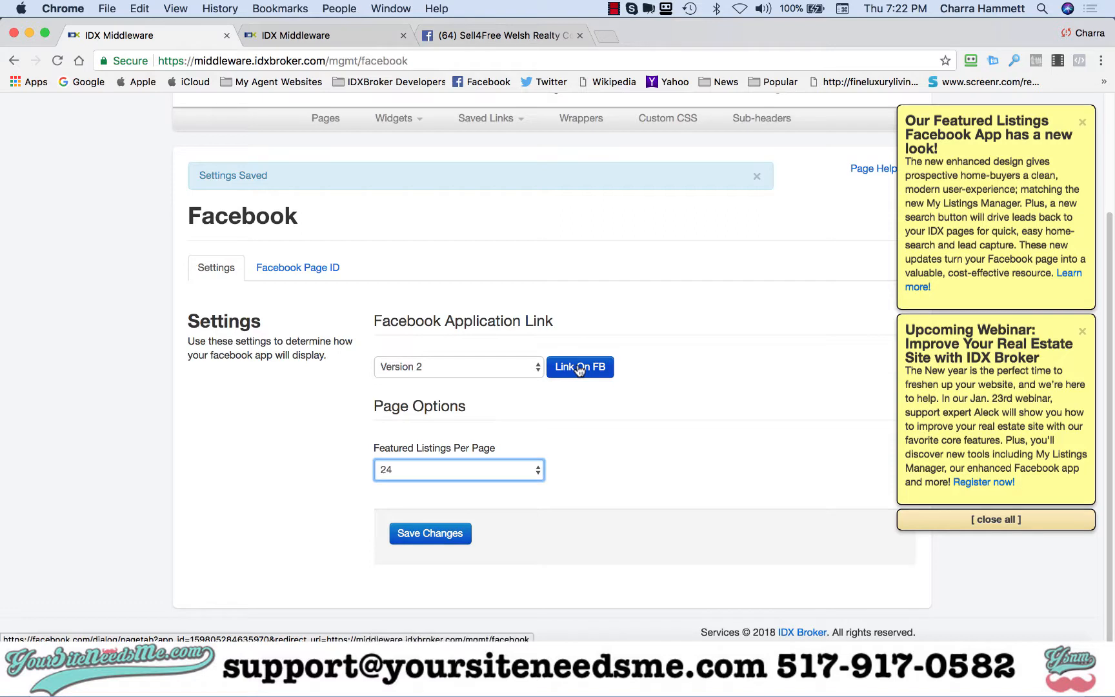
pyautogui.click(580, 367)
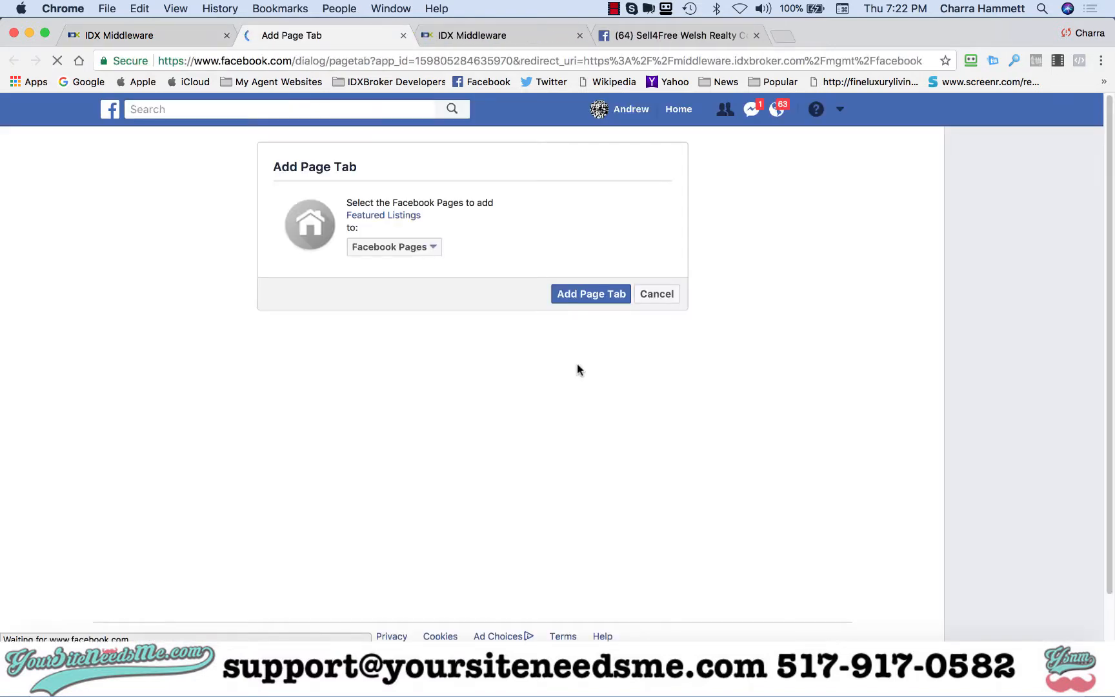
pyautogui.click(431, 250)
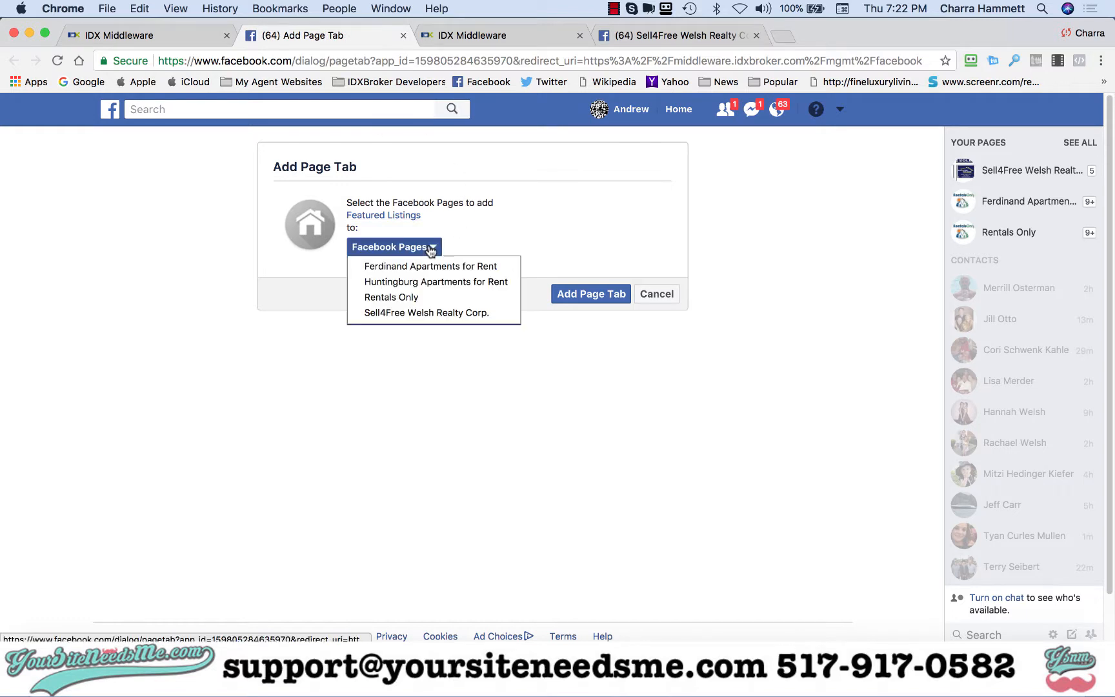
pyautogui.click(422, 315)
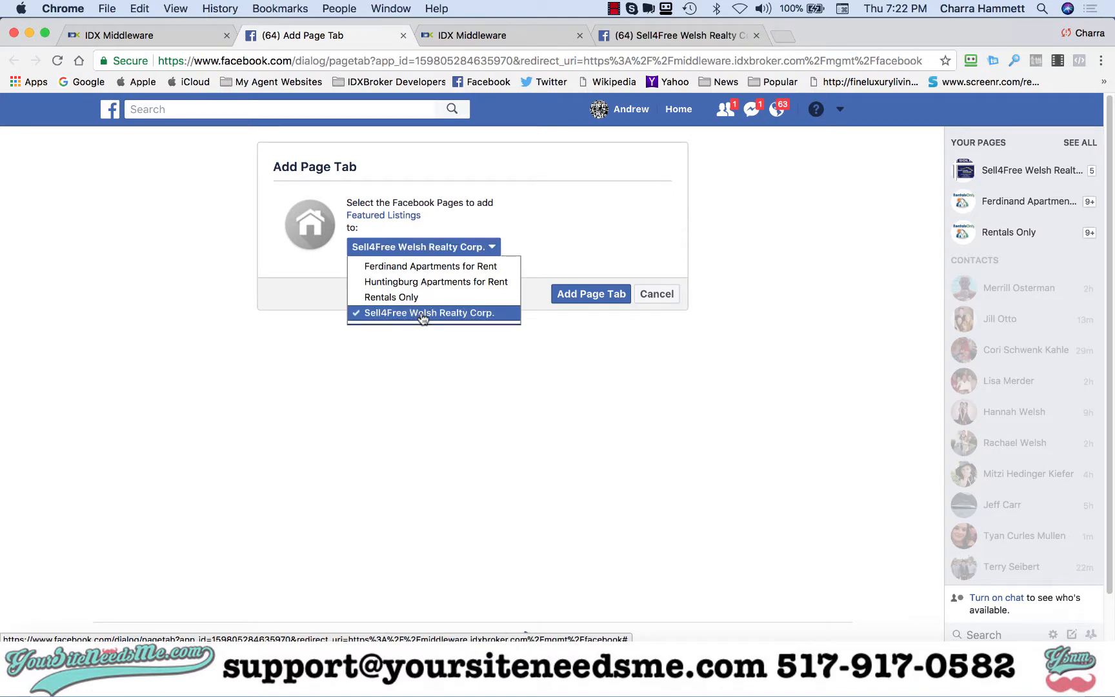
pyautogui.click(541, 338)
pyautogui.click(584, 296)
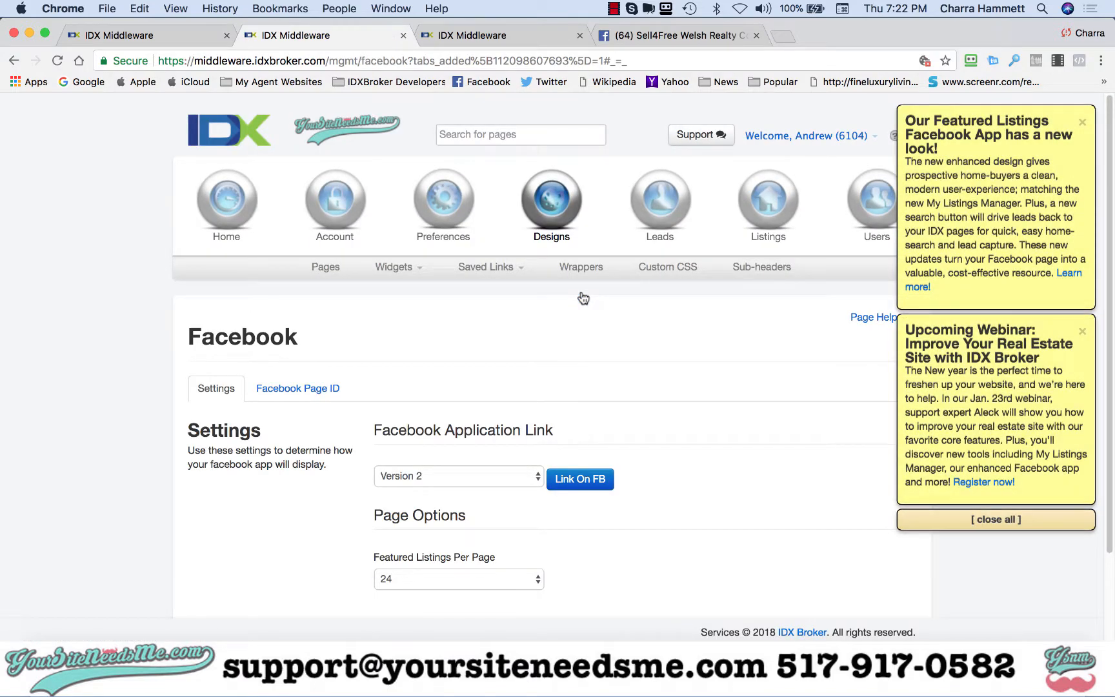
pyautogui.click(660, 38)
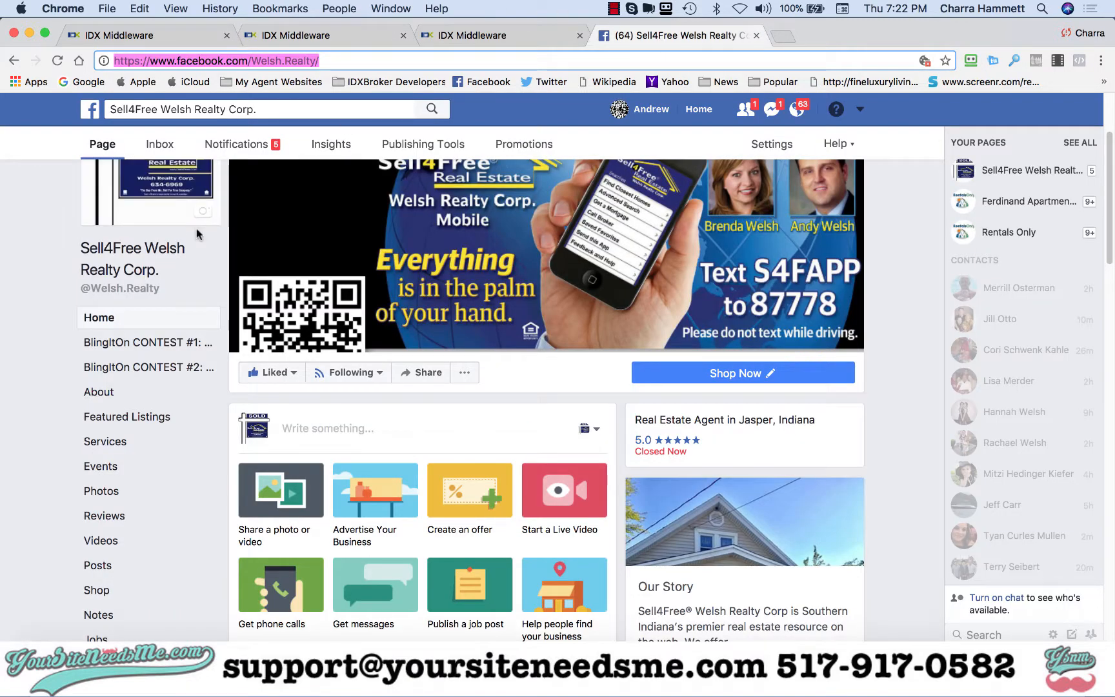
# - Reload the business page and open the first Featured Listings tab to review its listings
pyautogui.press('Return')
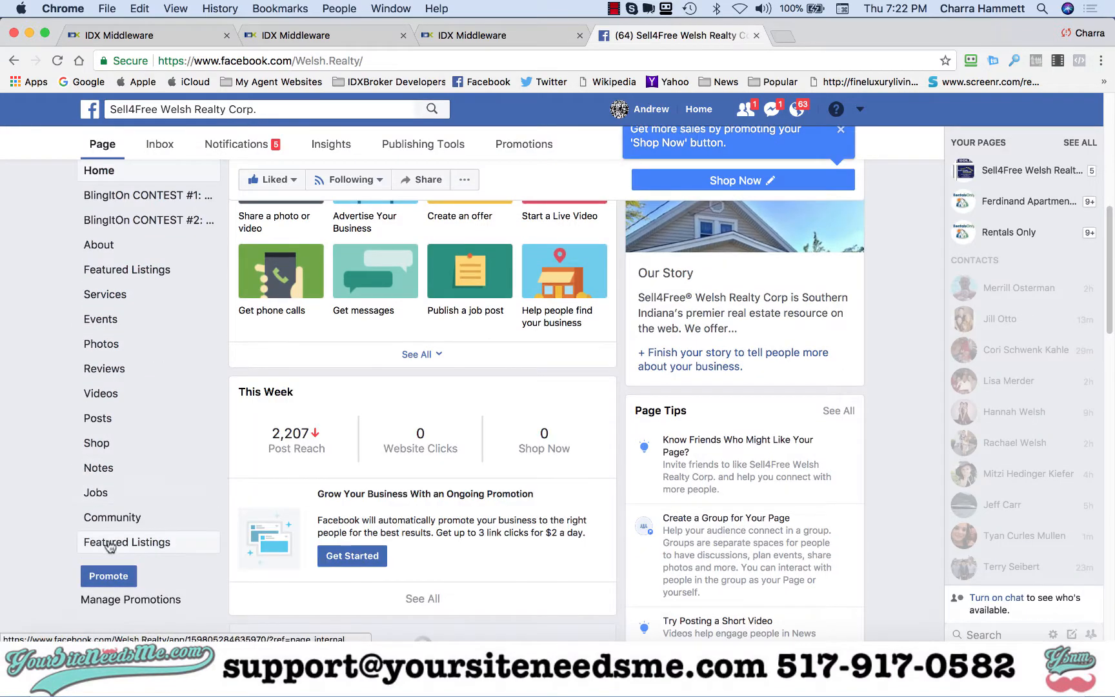
pyautogui.scroll(1, 130, 543)
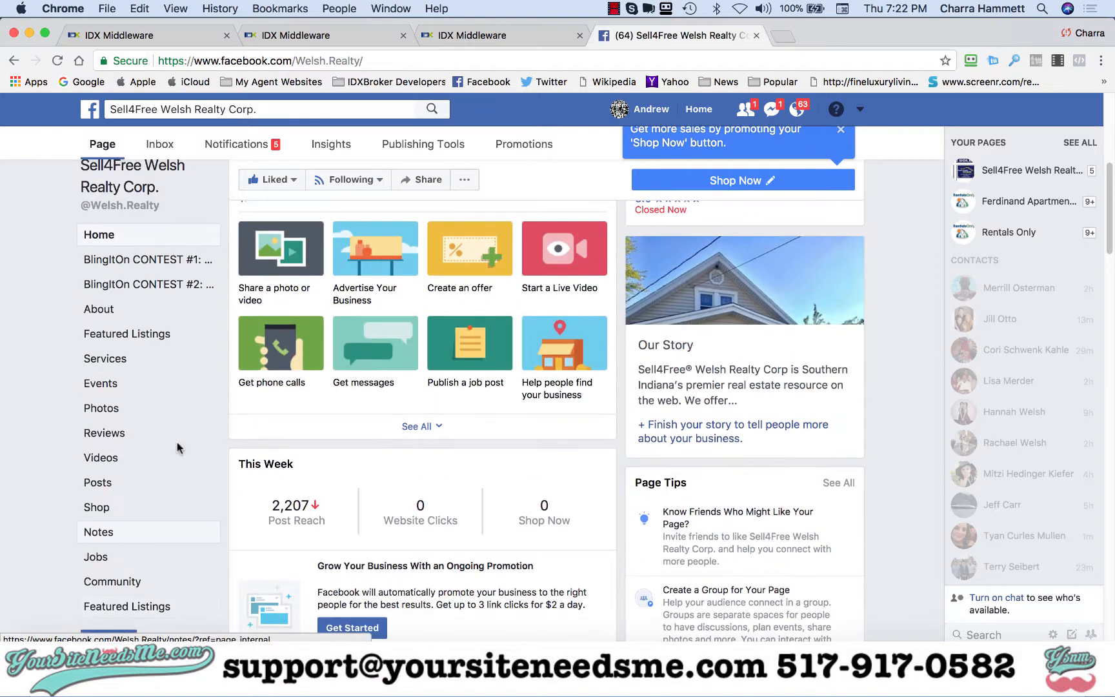
pyautogui.click(139, 335)
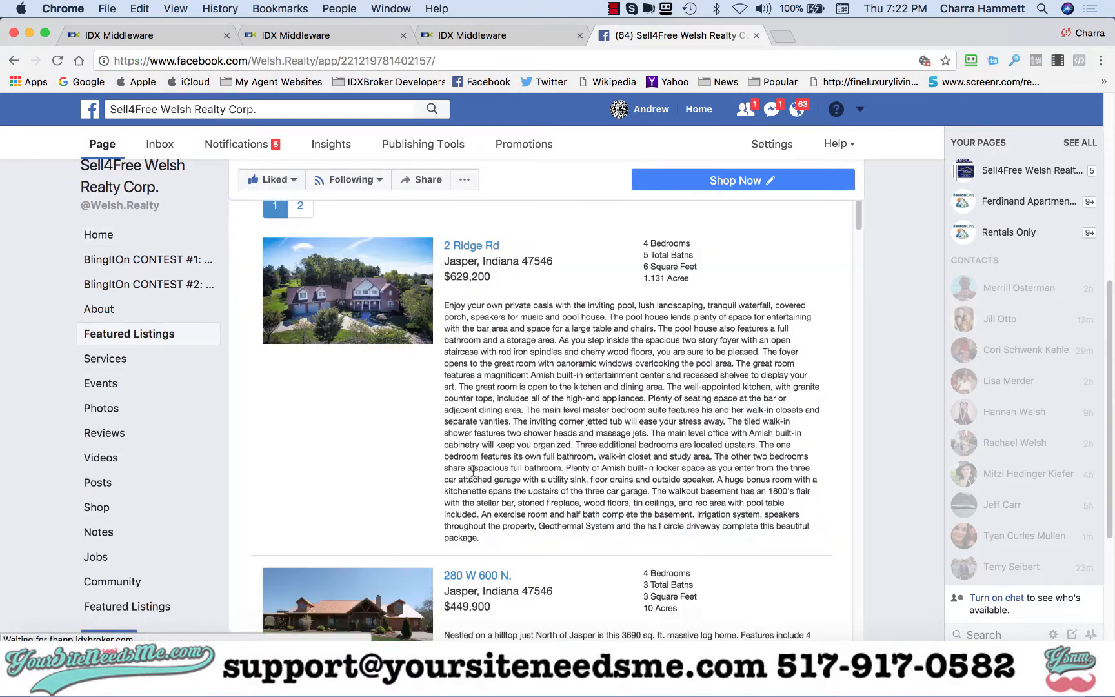
pyautogui.scroll(-1, 207, 504)
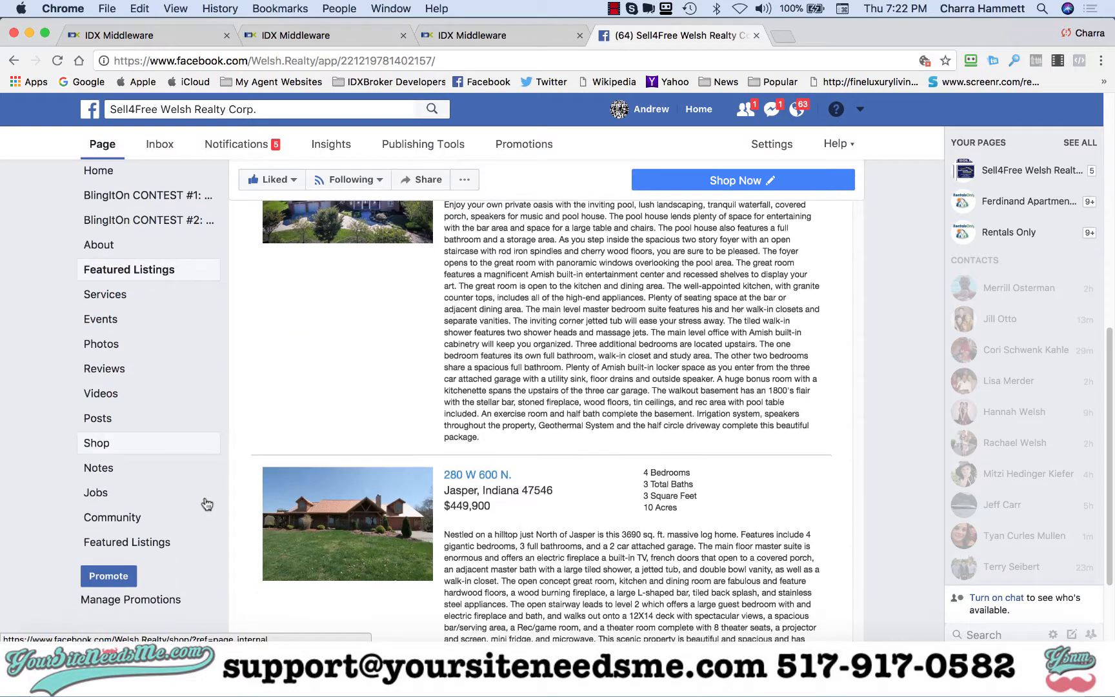
# - Open the second Featured Listings tab and browse its featured property listings
pyautogui.click(144, 542)
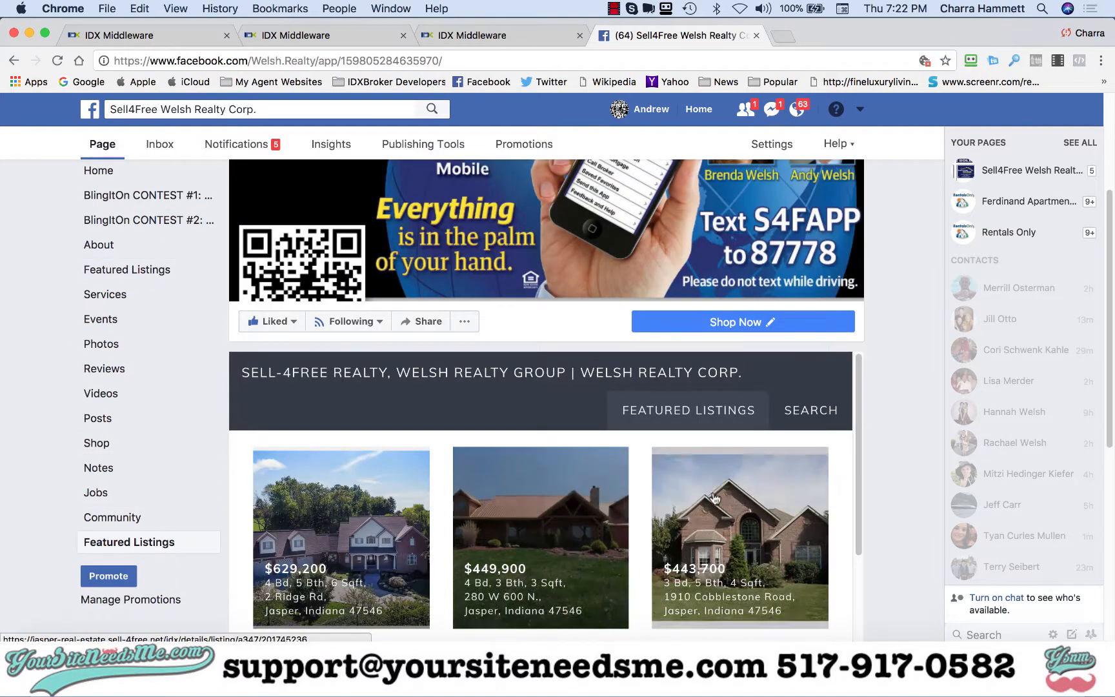
pyautogui.scroll(-5, 918, 450)
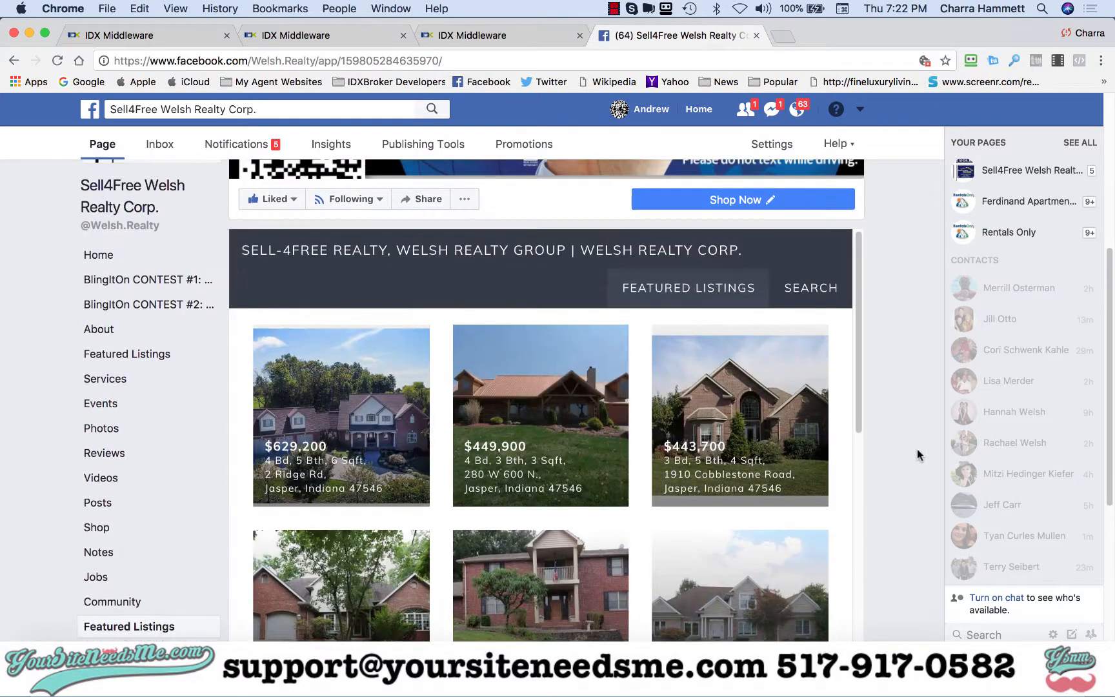
pyautogui.scroll(-5, 918, 449)
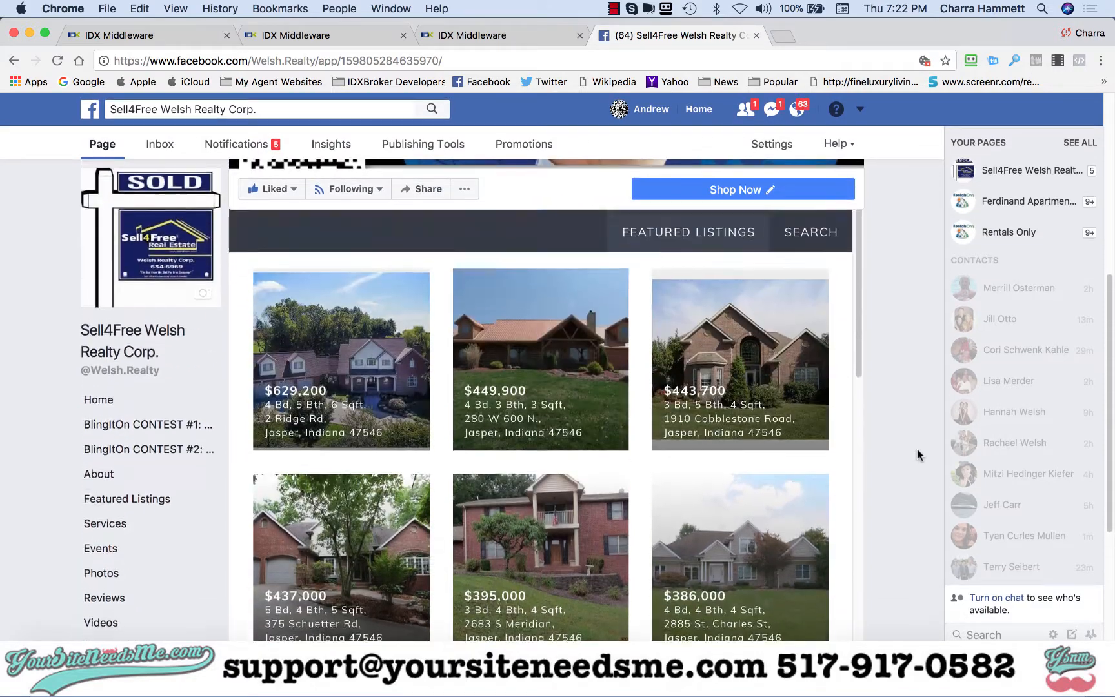
pyautogui.scroll(-8, 918, 449)
pyautogui.scroll(10, 682, 478)
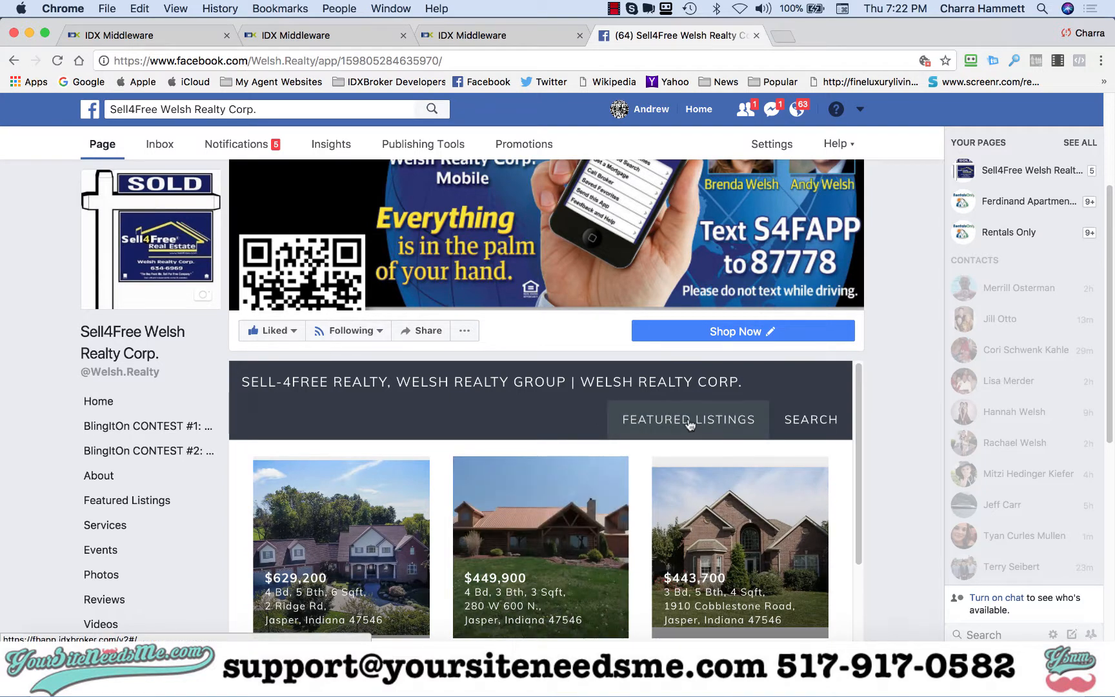
# - Open the tab's Search section, launch Search Listings in a new tab, and return to the Facebook page
pyautogui.click(810, 421)
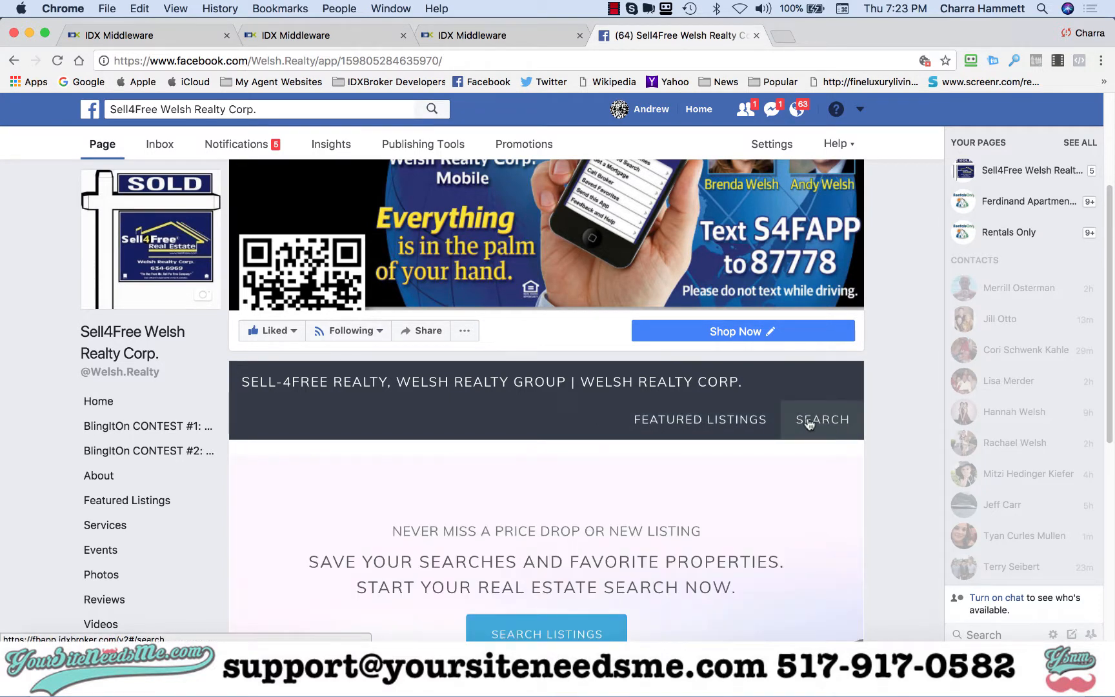
pyautogui.scroll(-5, 722, 456)
pyautogui.scroll(-1, 723, 458)
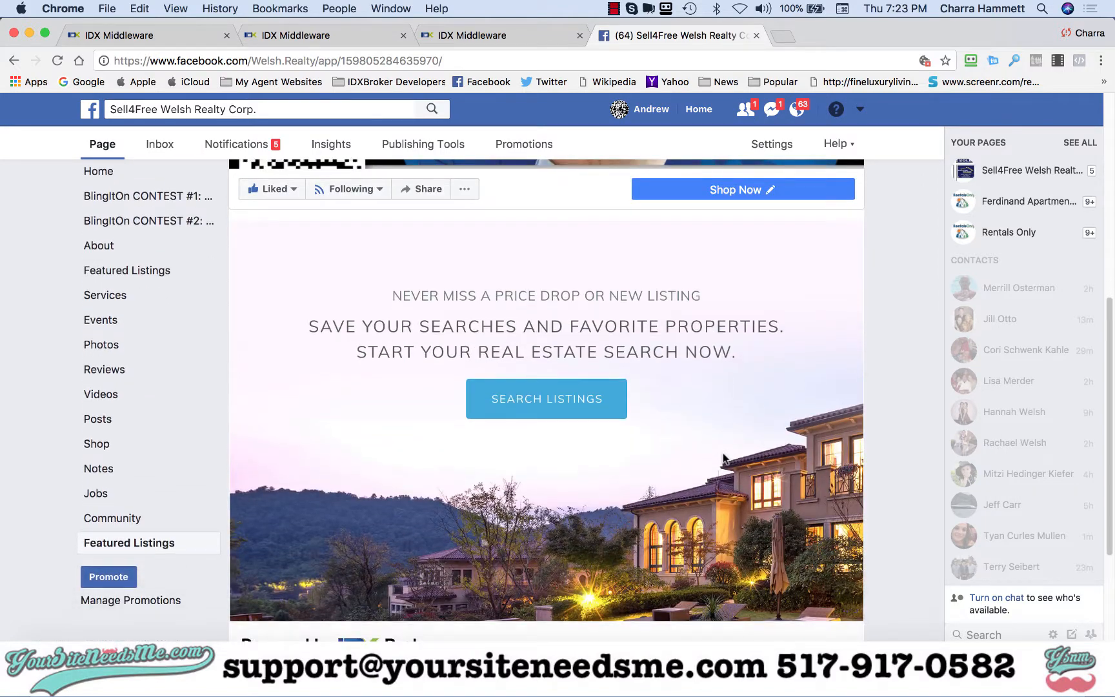
pyautogui.click(526, 413)
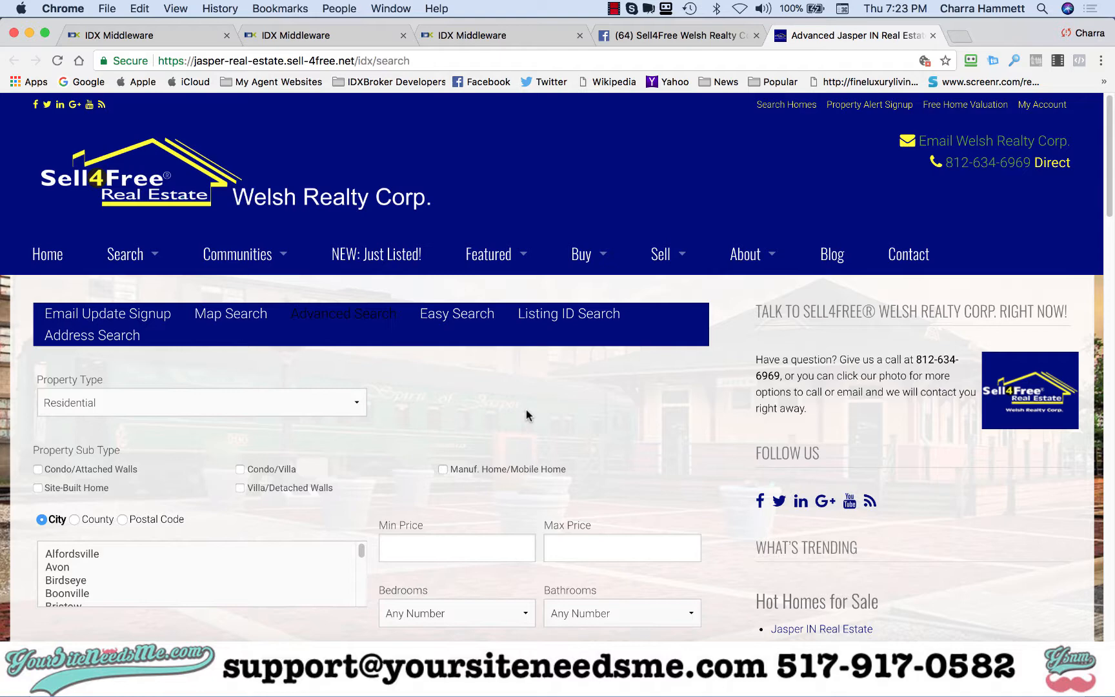
pyautogui.click(668, 38)
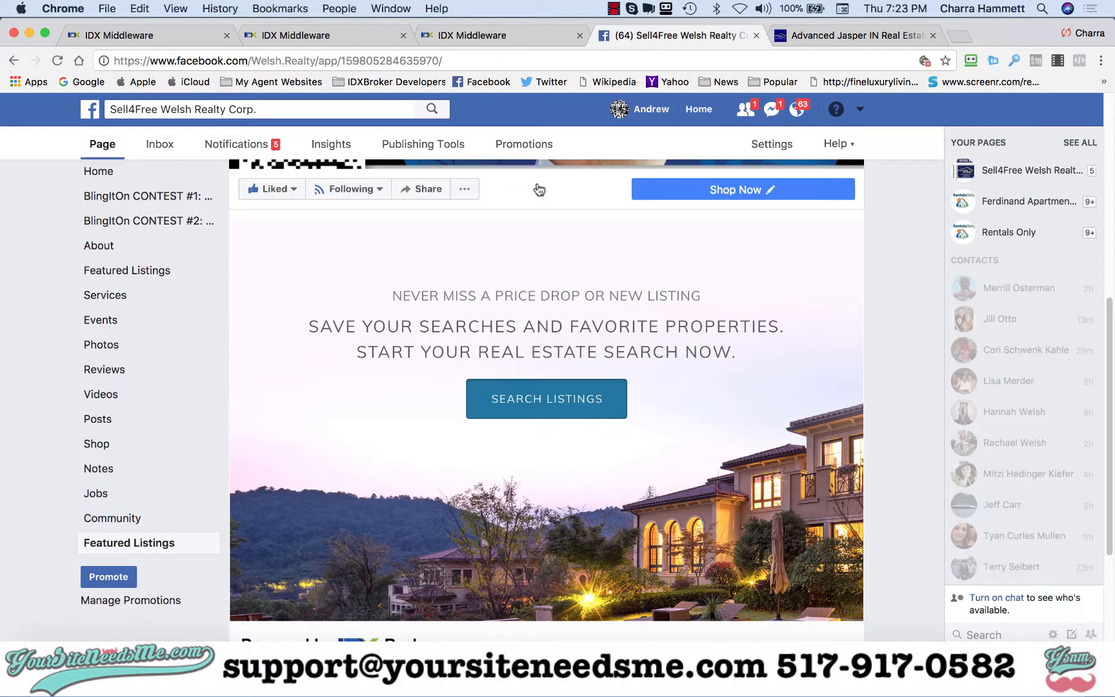
# - In the page's Edit Page settings, turn off the older Featured Listings tab and save
pyautogui.click(445, 62)
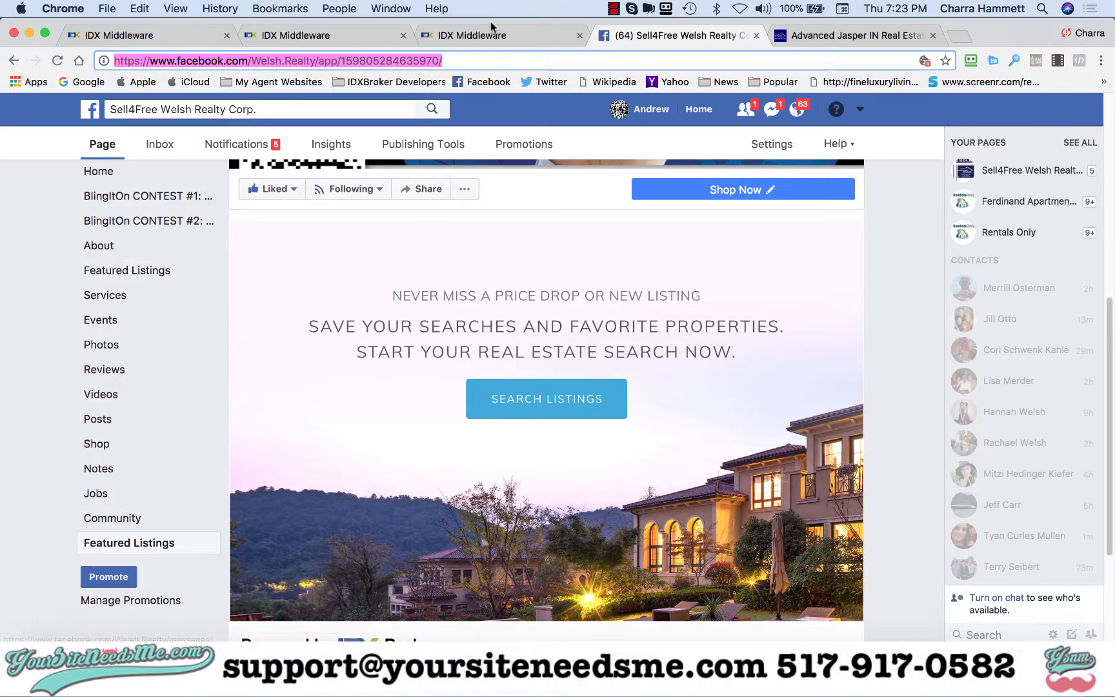
pyautogui.click(772, 146)
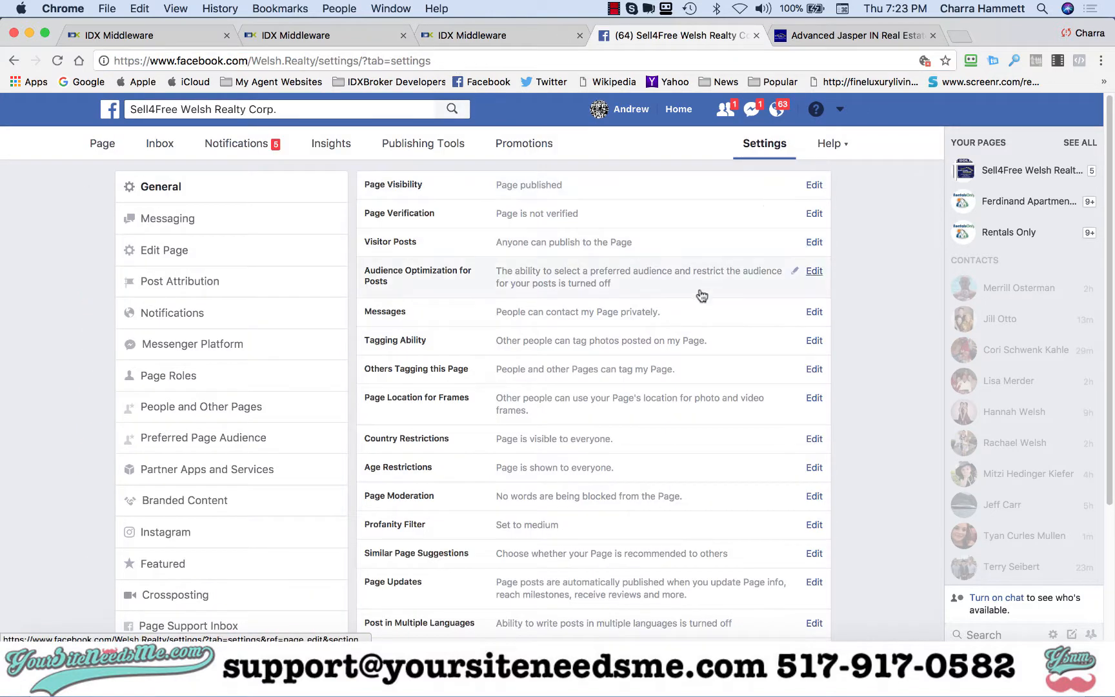
pyautogui.click(148, 253)
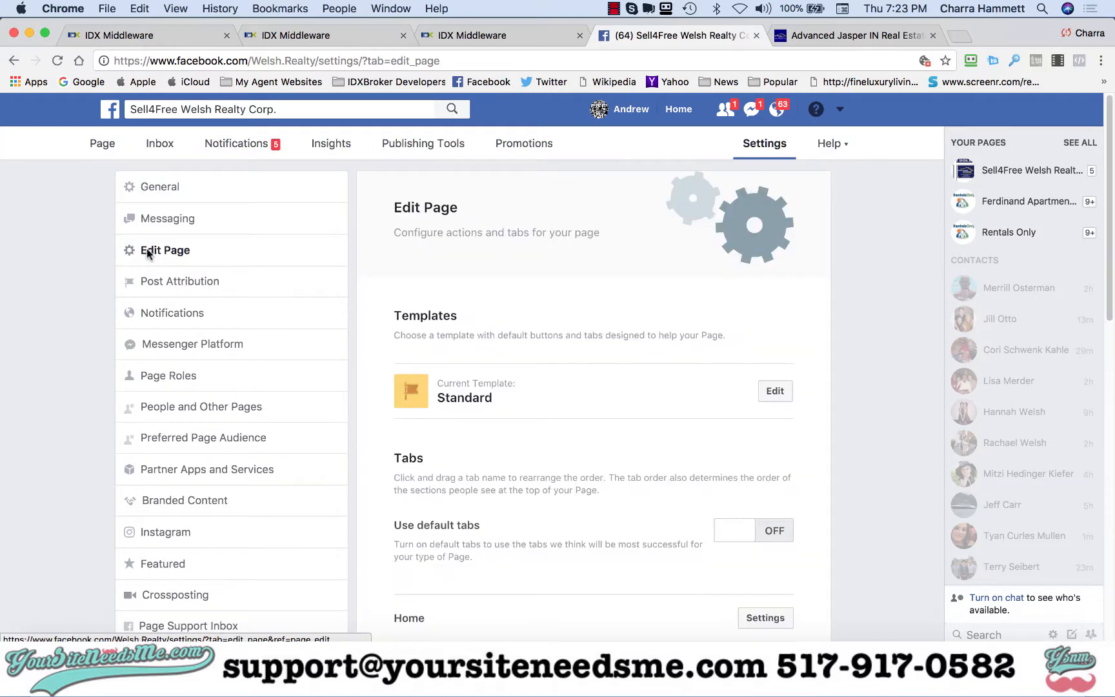
pyautogui.scroll(-10, 679, 457)
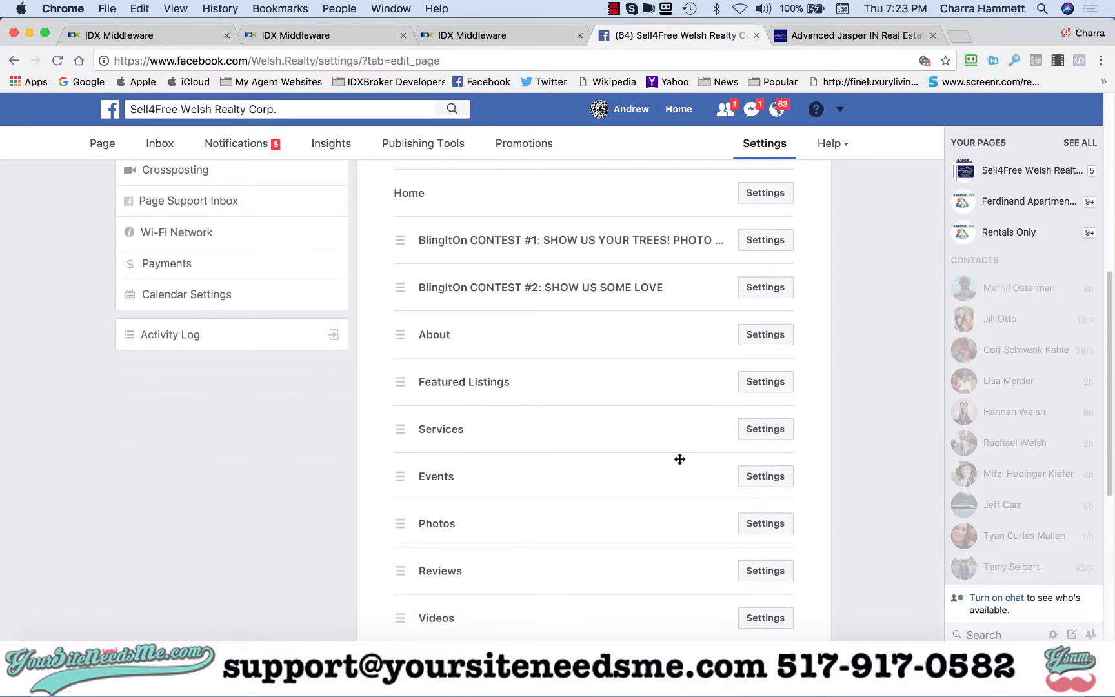
pyautogui.scroll(-2, 680, 459)
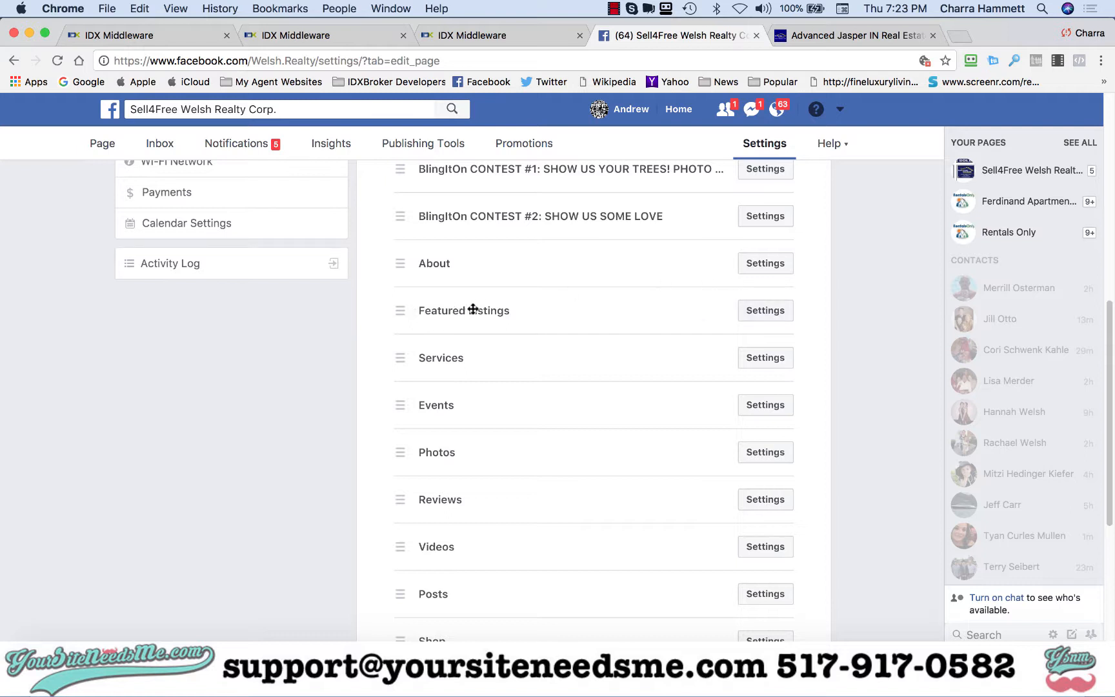
pyautogui.scroll(-7, 597, 429)
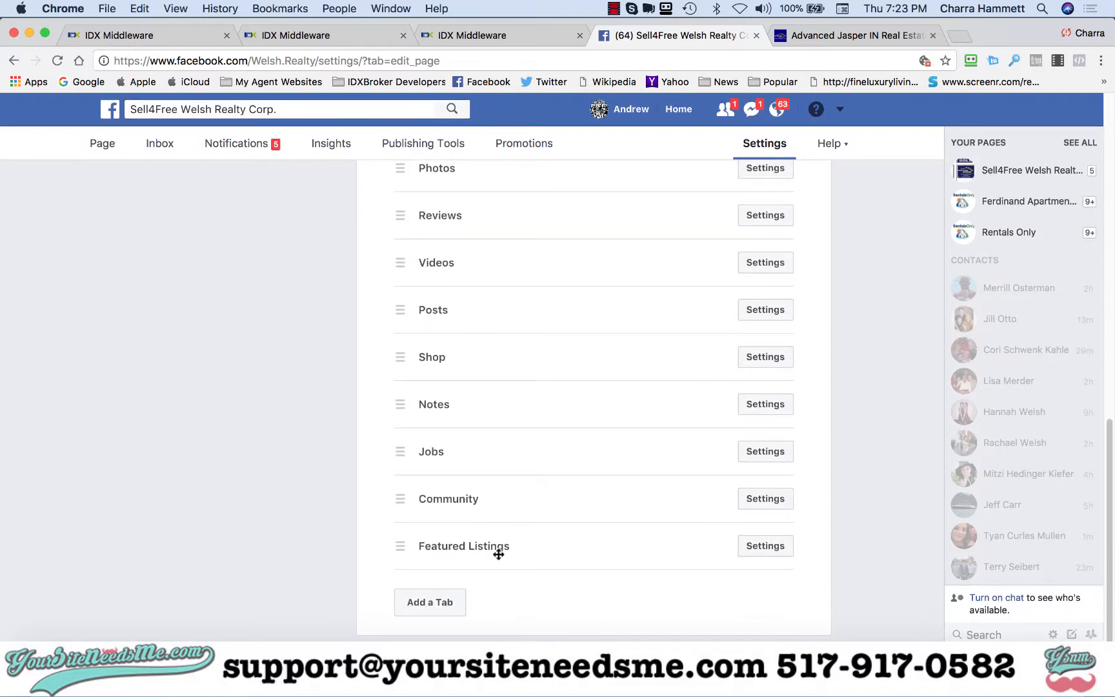
pyautogui.scroll(10, 571, 400)
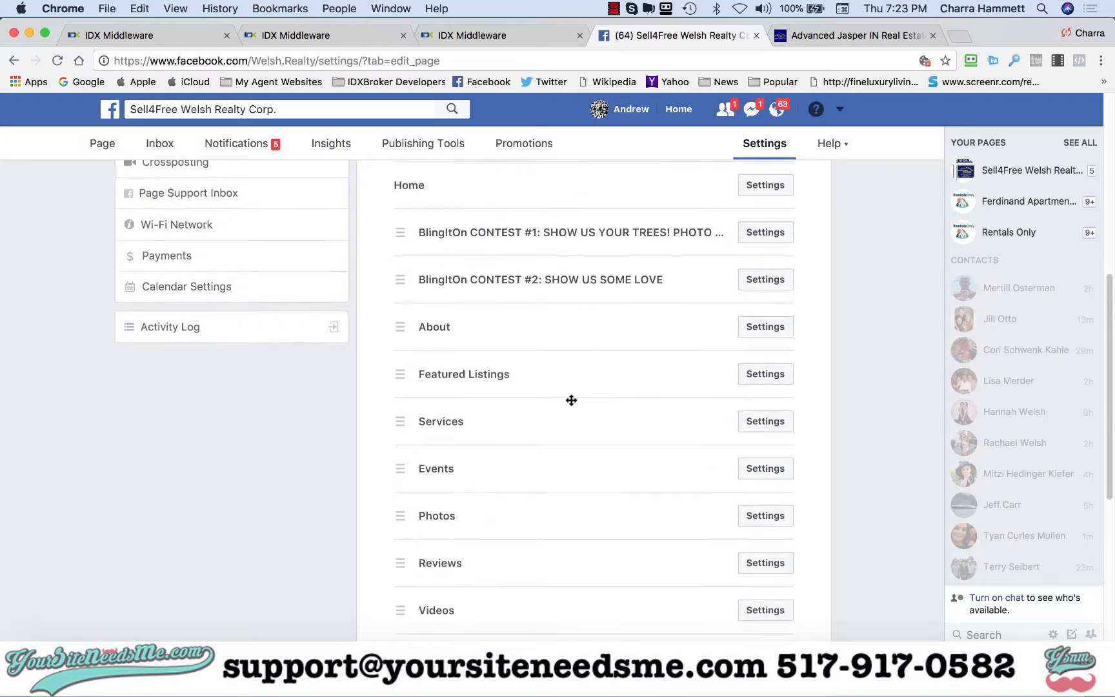
pyautogui.click(758, 420)
pyautogui.scroll(-3, 602, 467)
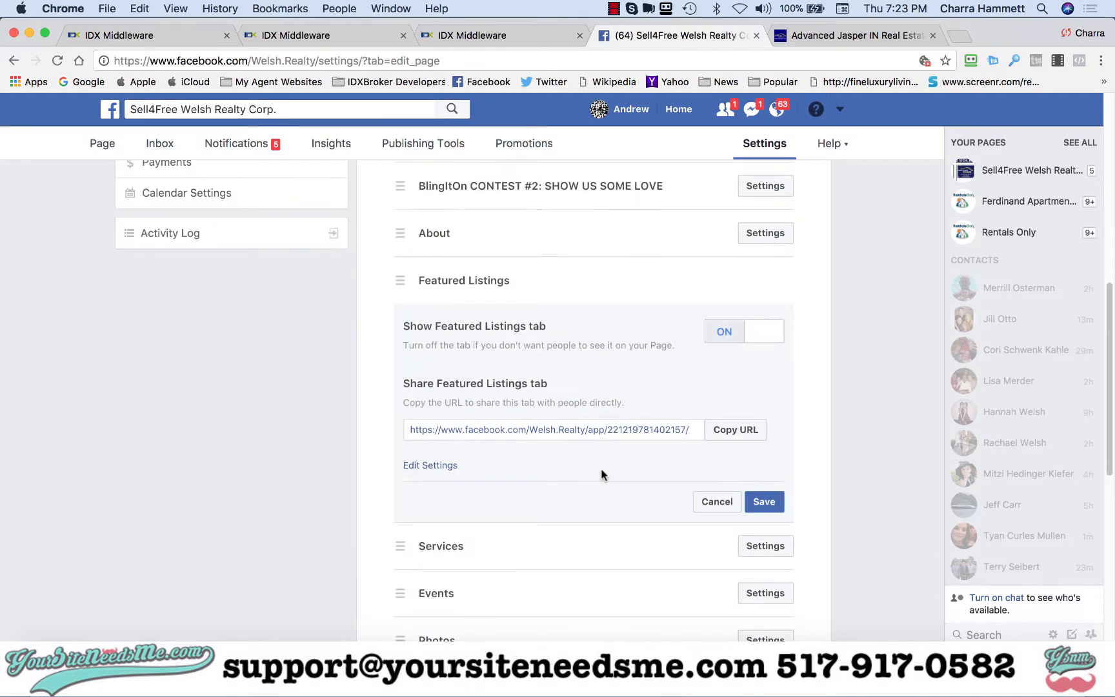
pyautogui.click(721, 335)
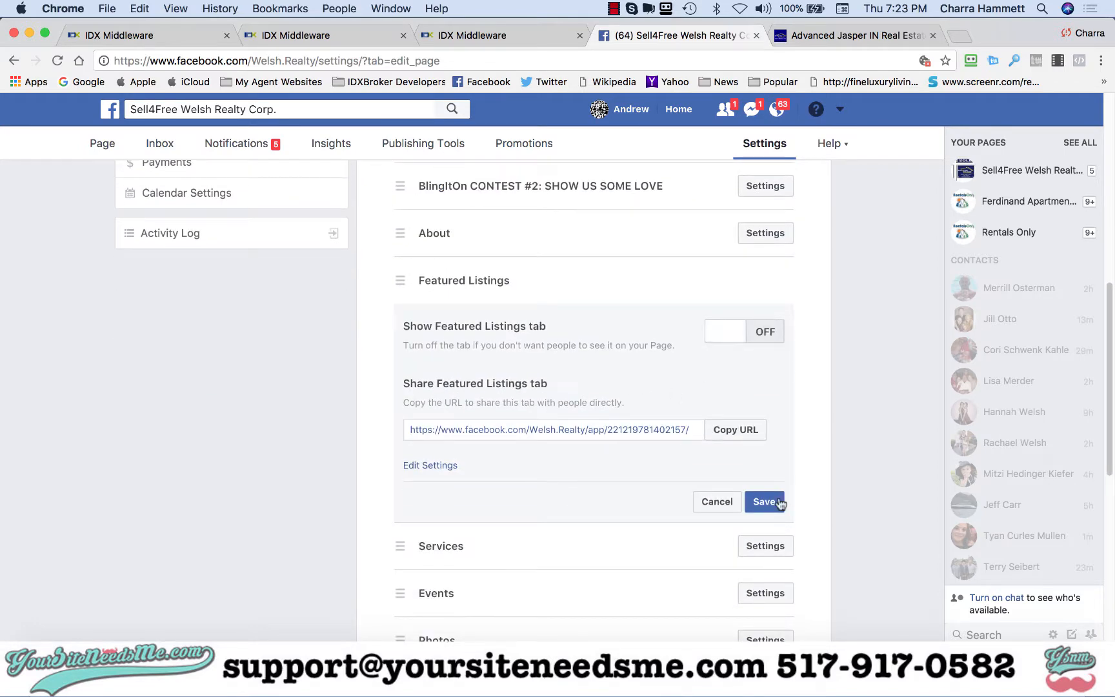
pyautogui.click(760, 502)
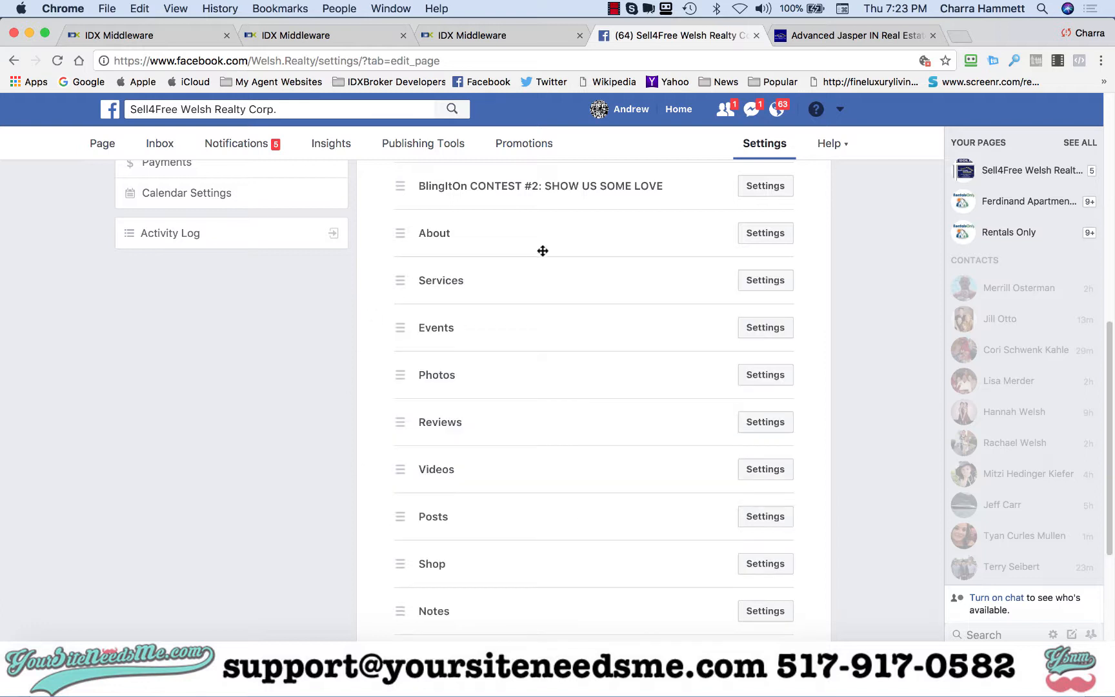
# - Reorder the remaining Featured Listings tab so it sits directly below Home
pyautogui.scroll(-3, 493, 478)
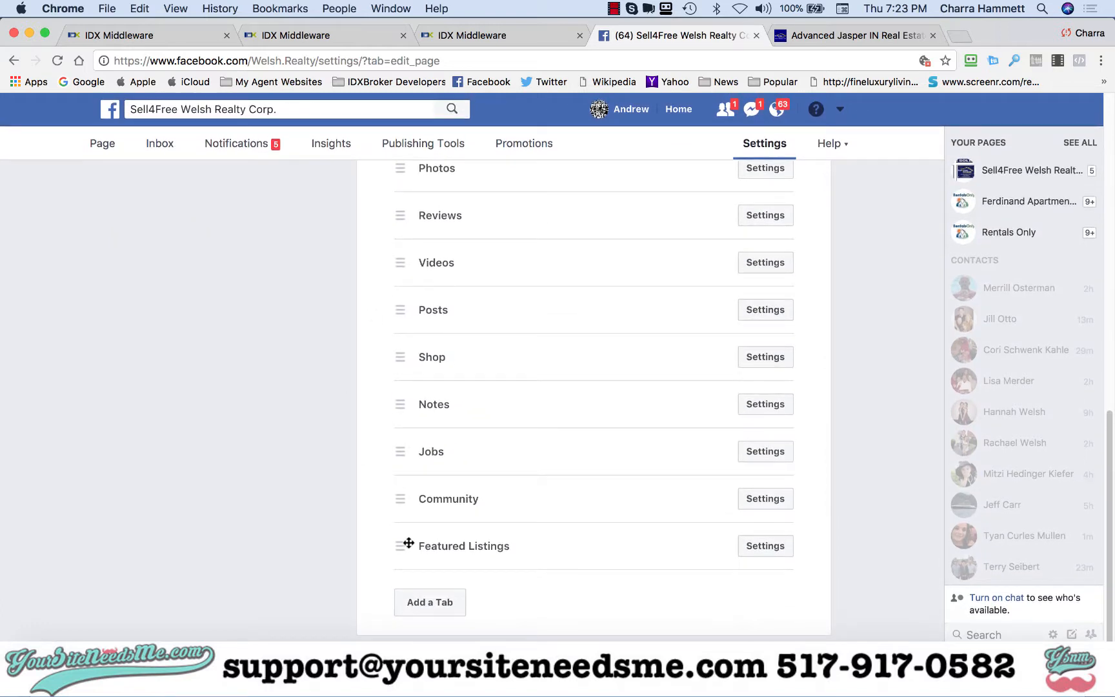
pyautogui.moveTo(409, 543); pyautogui.dragTo(425, 195)
pyautogui.scroll(4, 425, 195)
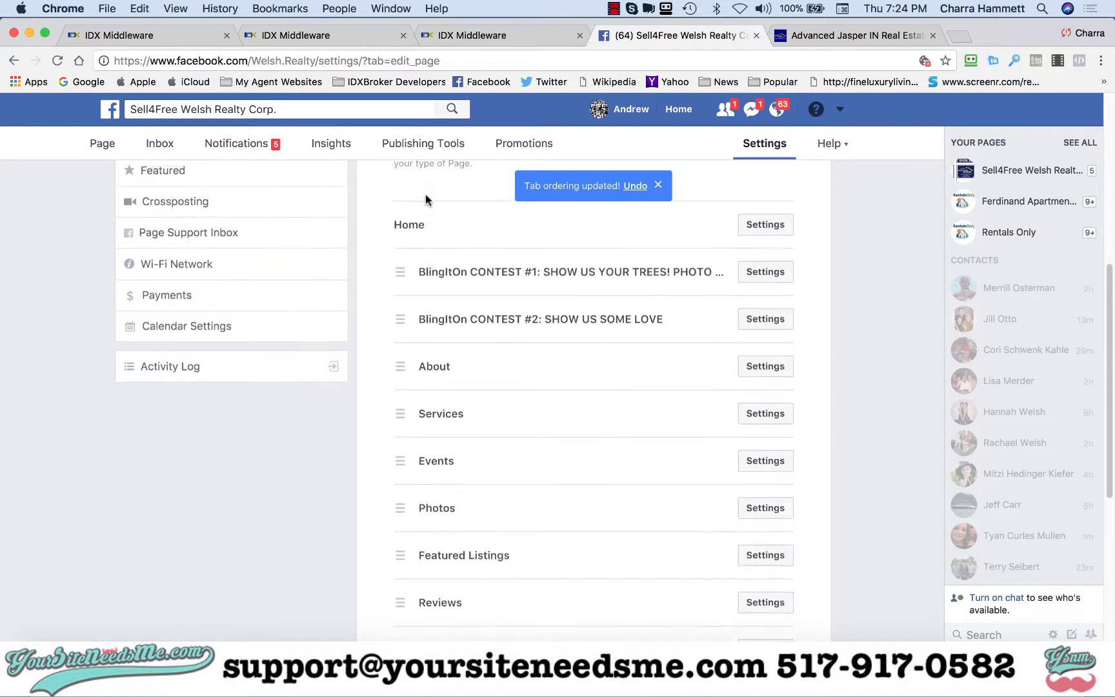
pyautogui.moveTo(401, 556); pyautogui.dragTo(402, 274)
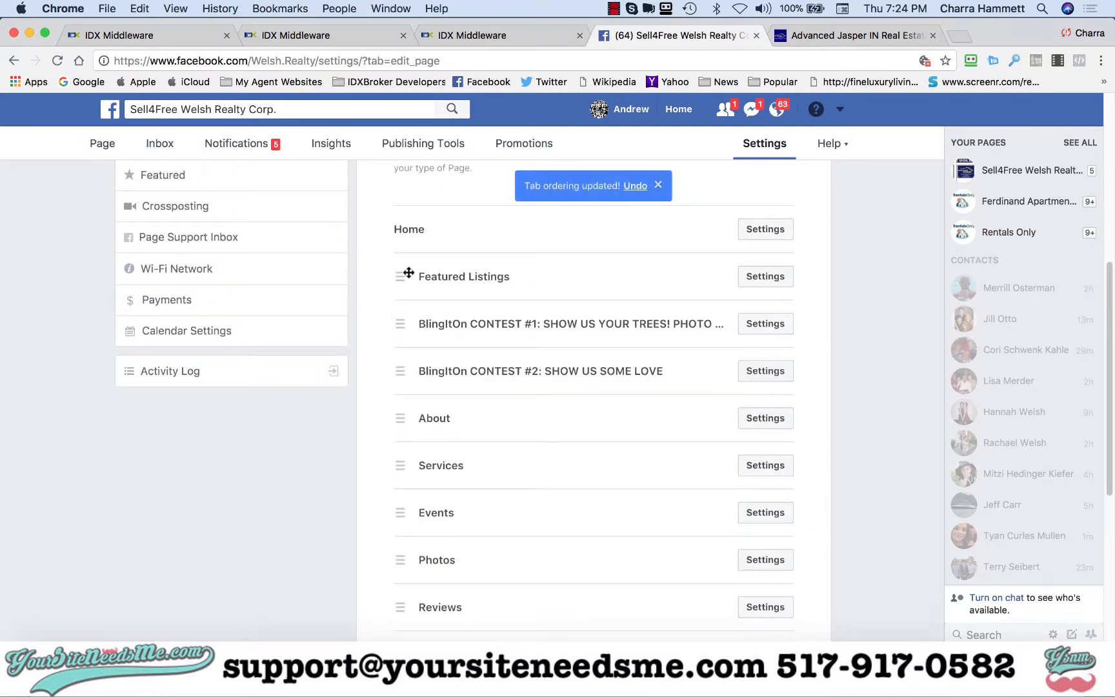
# - Rename the Featured Listings tab to Search Homes in its edit settings and save
pyautogui.click(763, 278)
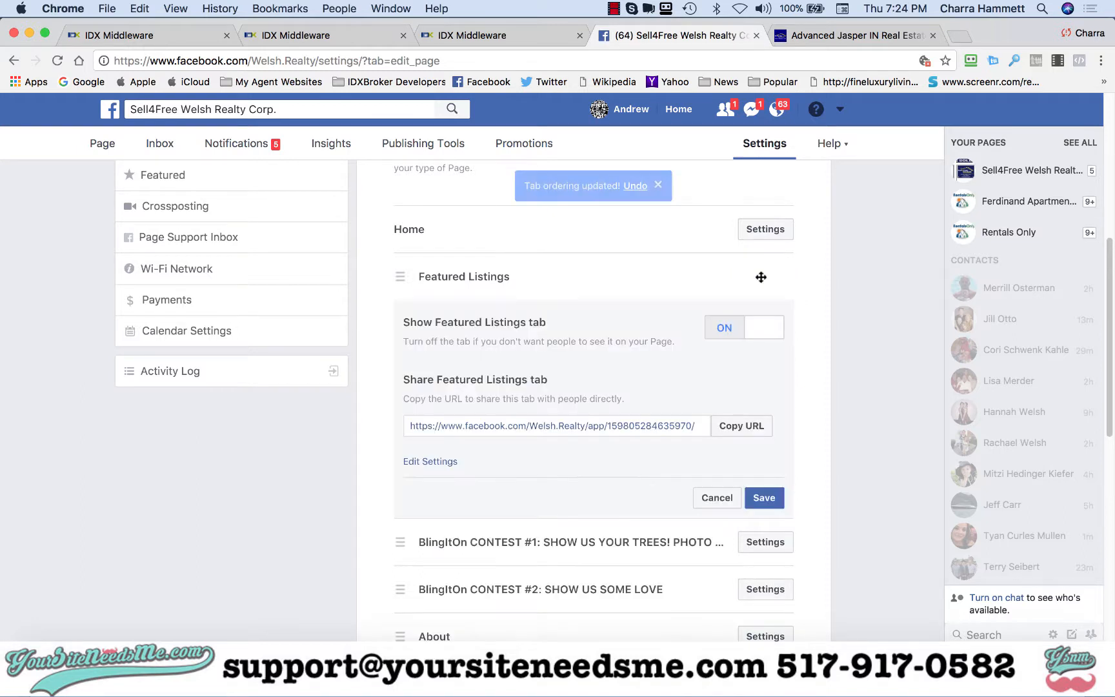
pyautogui.click(430, 462)
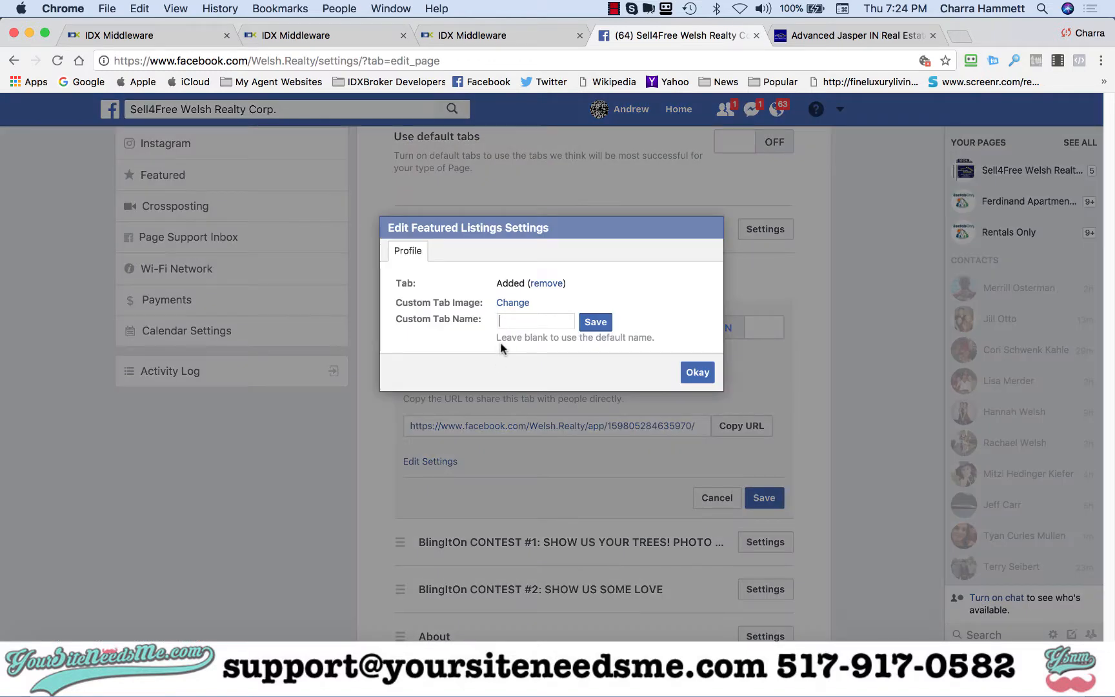
pyautogui.write('Search Homes')
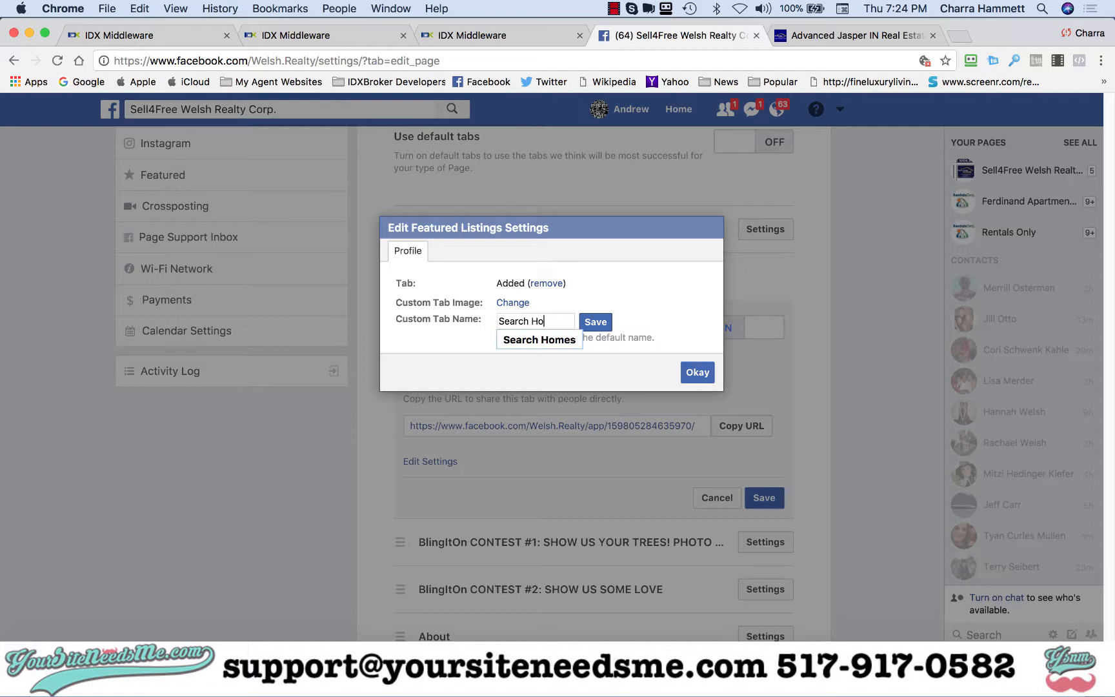
pyautogui.click(553, 340)
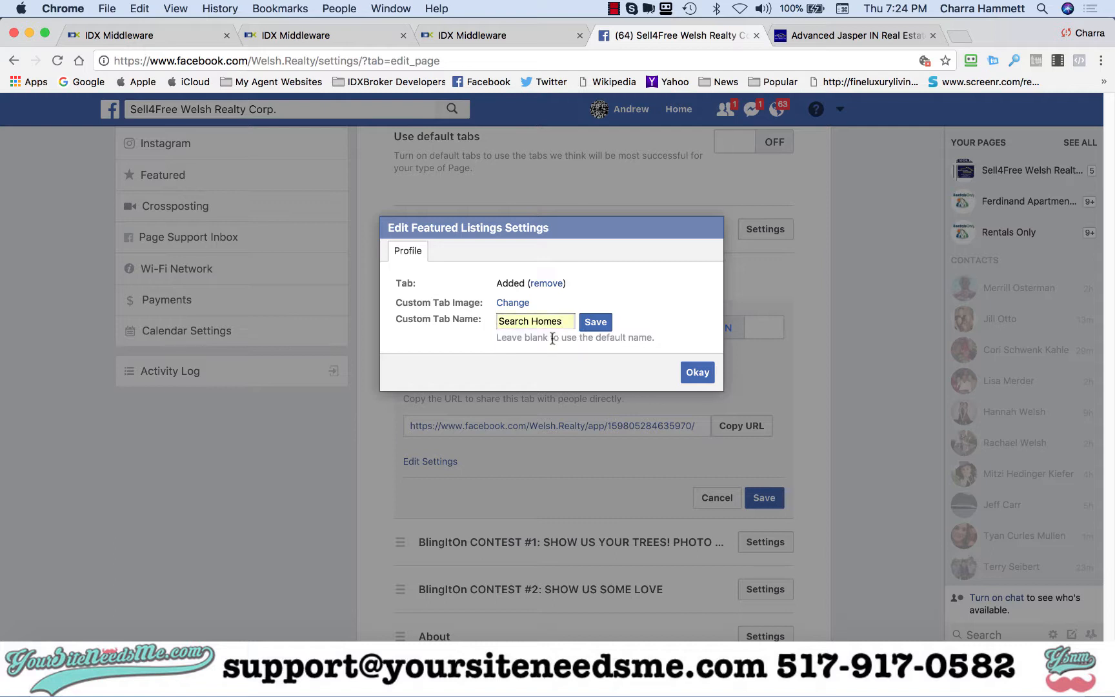
pyautogui.click(596, 321)
pyautogui.click(699, 372)
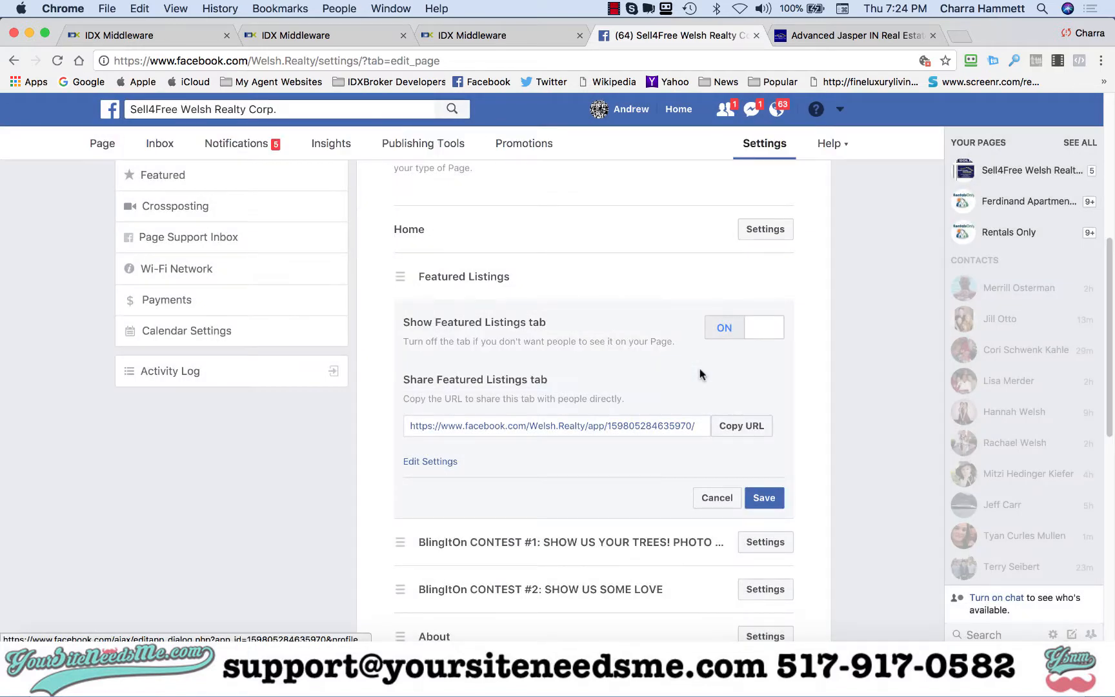
pyautogui.click(765, 498)
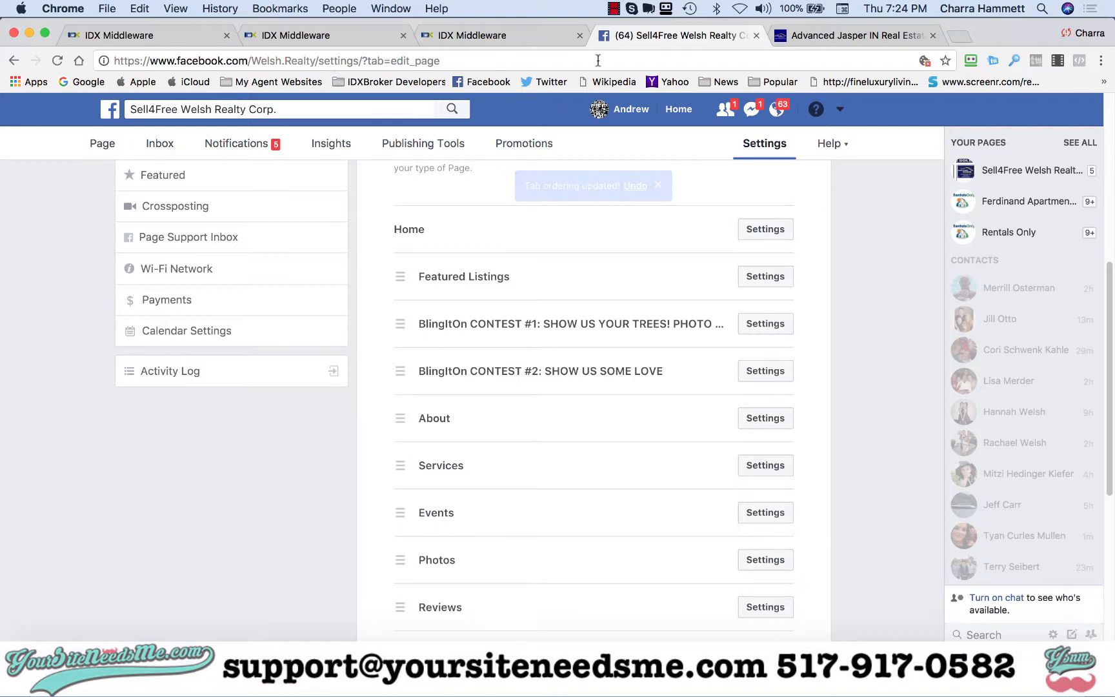
# - Open the business page in a new tab and view the Search Homes tab
pyautogui.rightClick(96, 149)
pyautogui.click(114, 153)
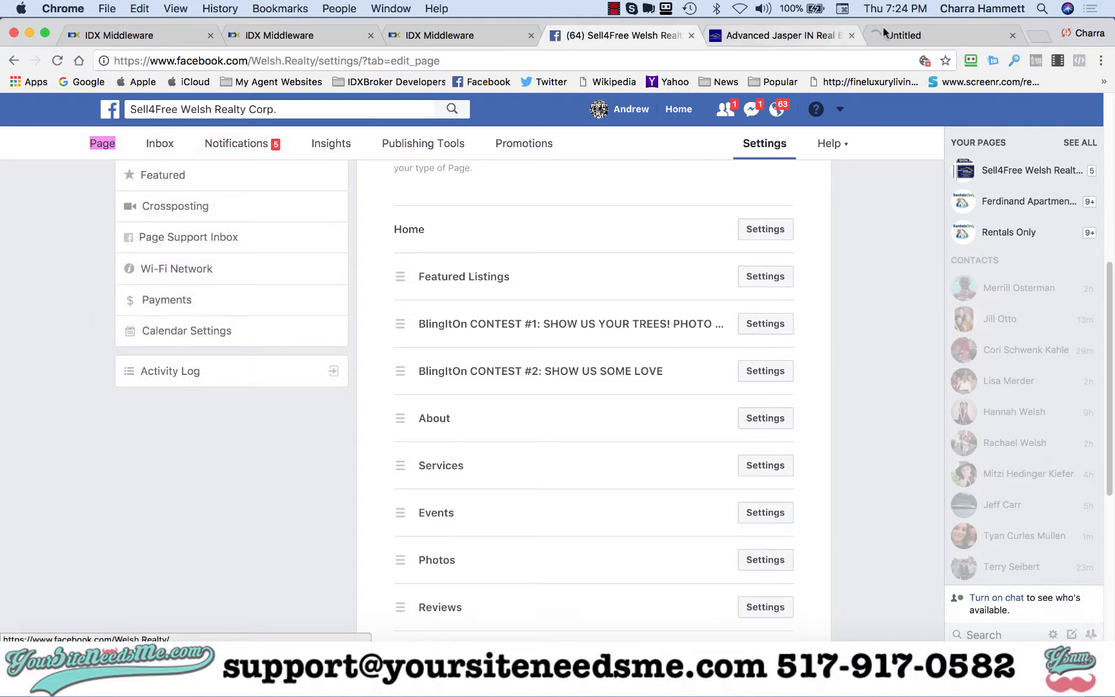
pyautogui.click(902, 35)
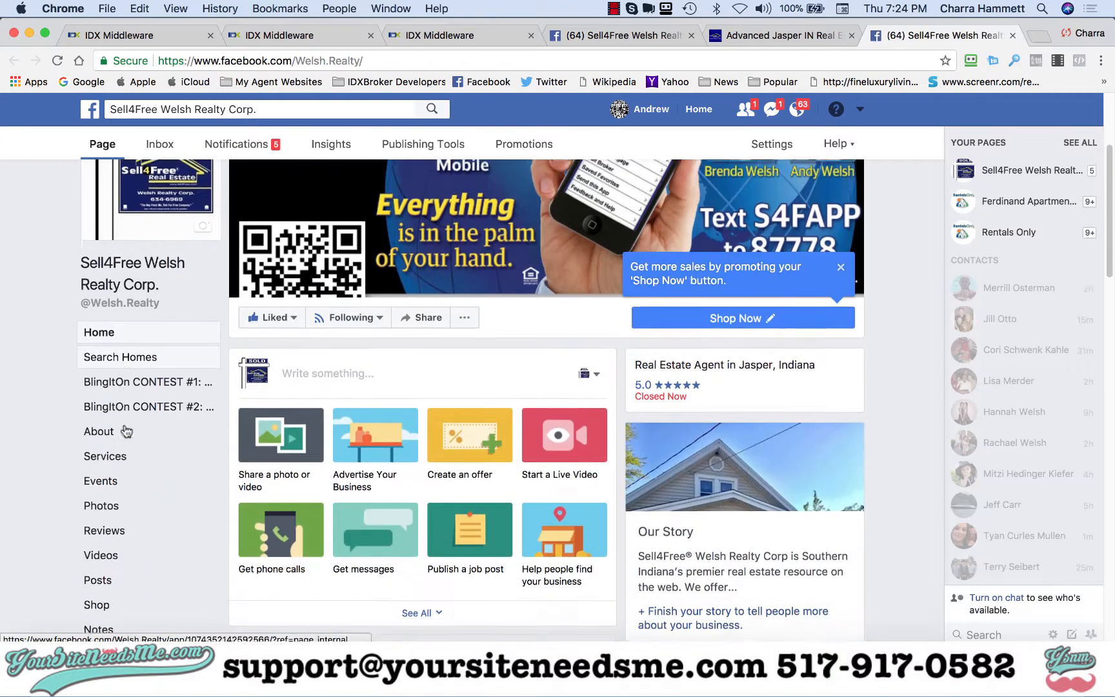
pyautogui.click(146, 343)
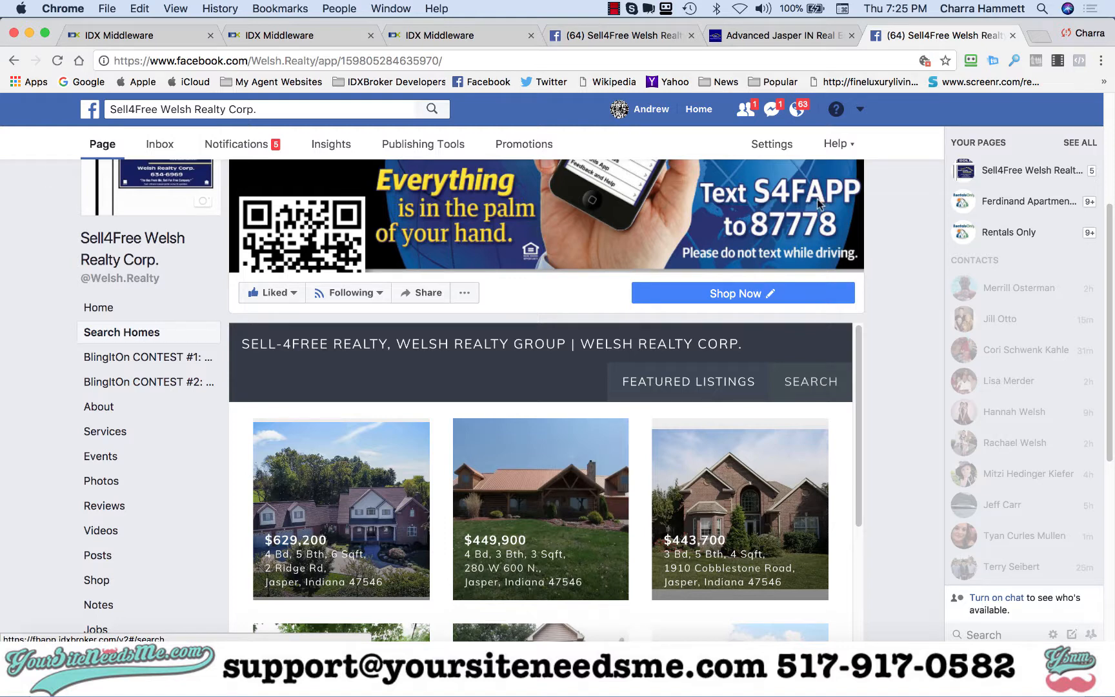
pyautogui.click(614, 9)
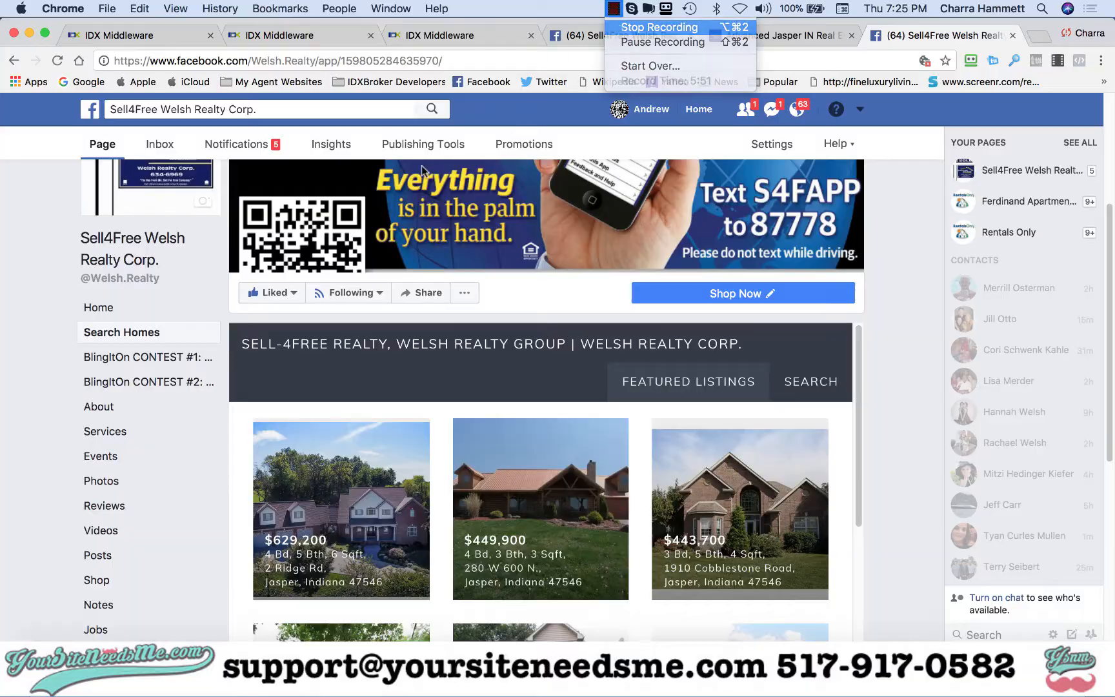